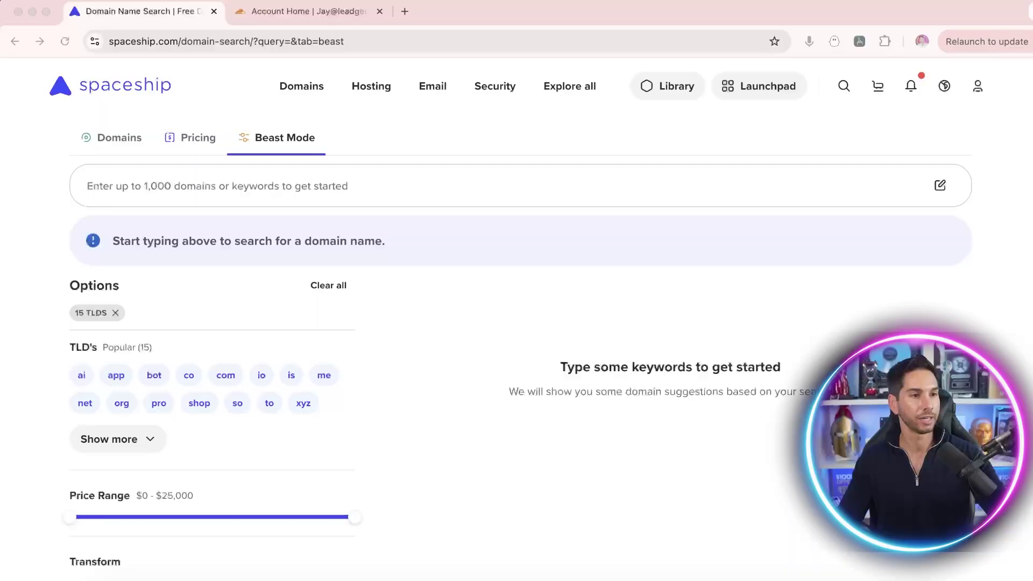
Step: Go back to the Spaceship home page using the header logo
left_click(80, 92)
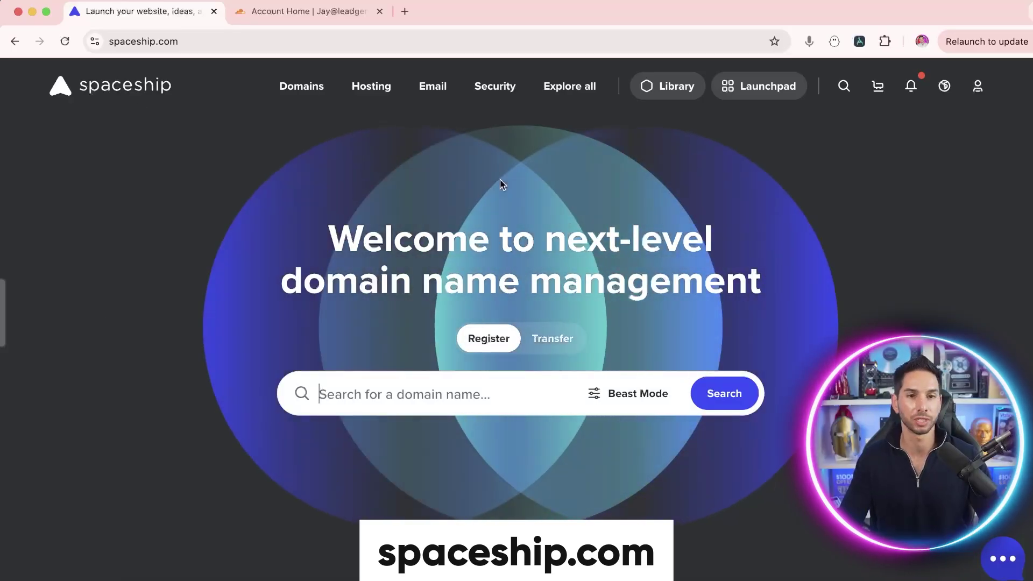
Step: Go to Domains > Domain Name Search and switch to the Beast Mode bulk search
left_click(293, 88)
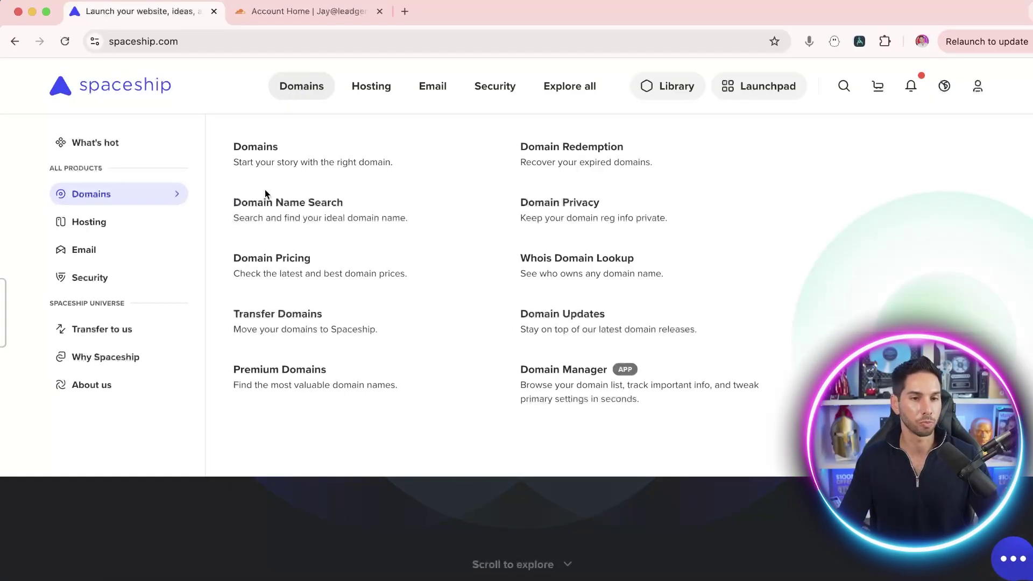
left_click(265, 211)
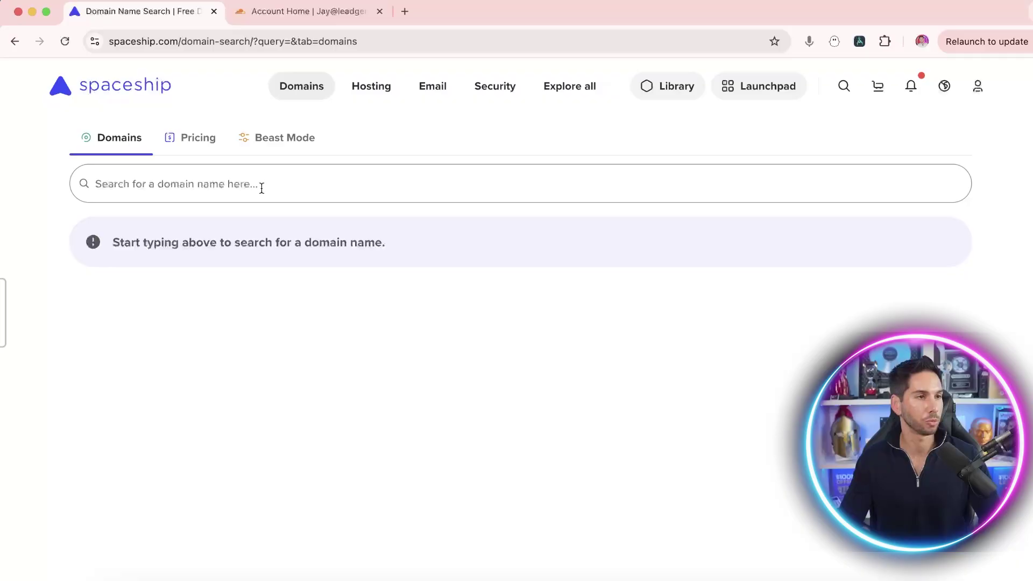
left_click(272, 141)
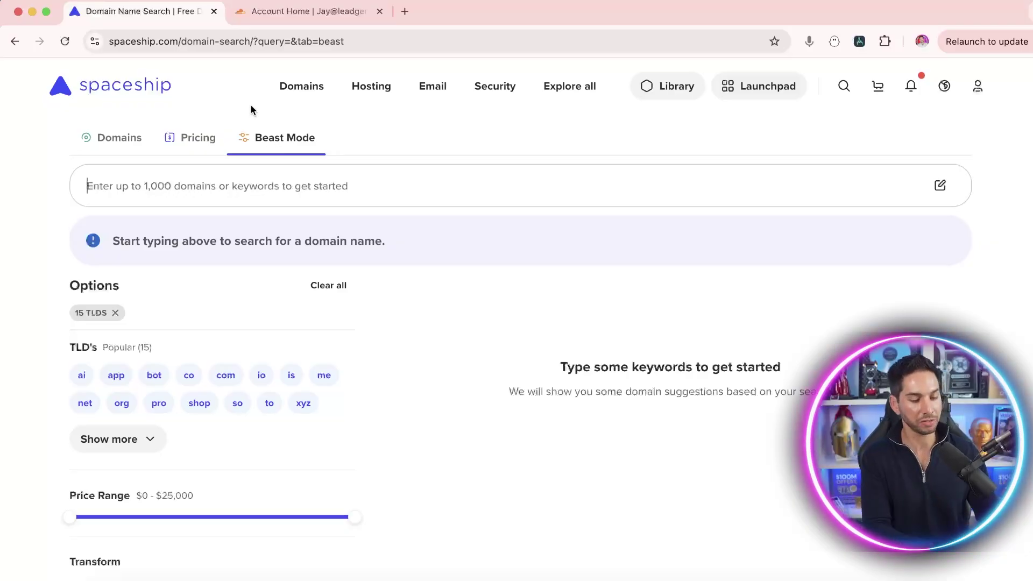
Step: Add beaver, marketing, ads, advertising and beavers as Beast Mode keyword chips
type("beaver")
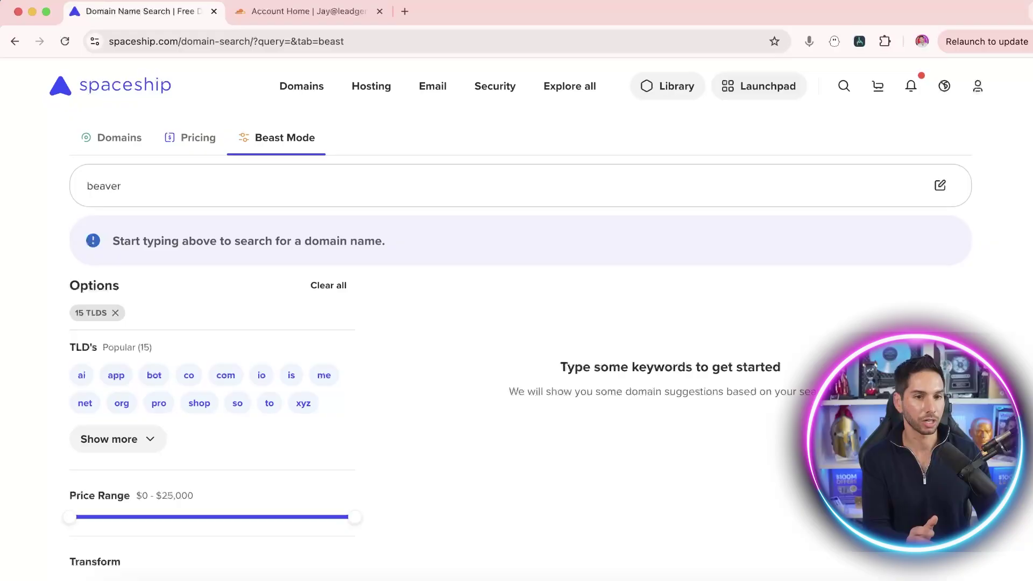
key("Return")
type("marketing")
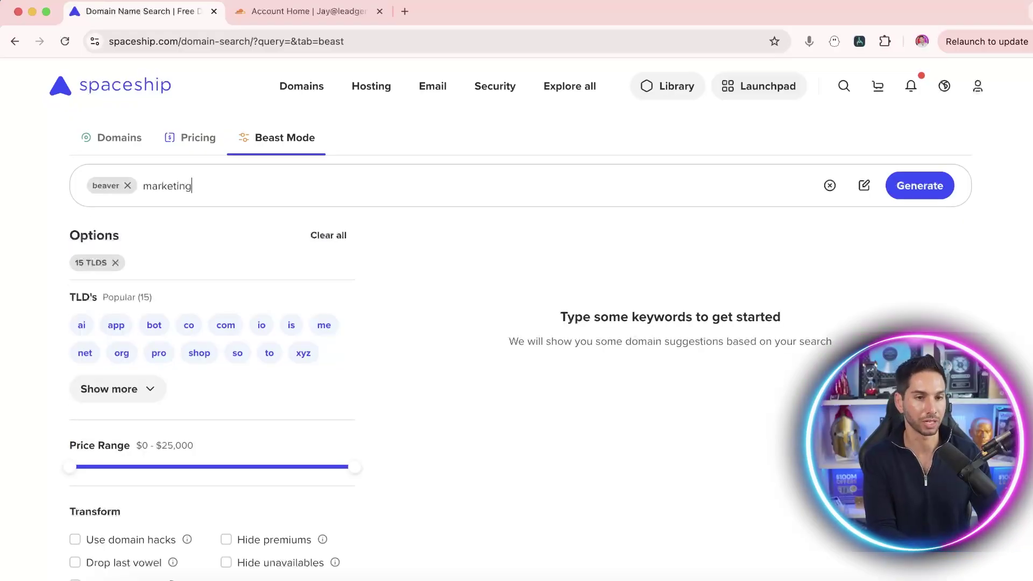
key("Return")
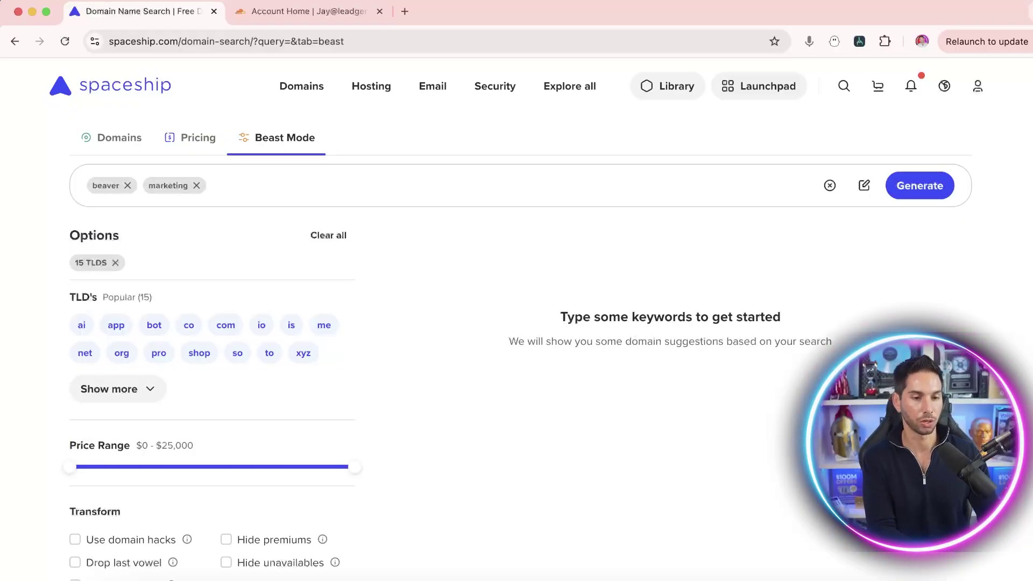
type("ads")
key("Return")
type("advertising")
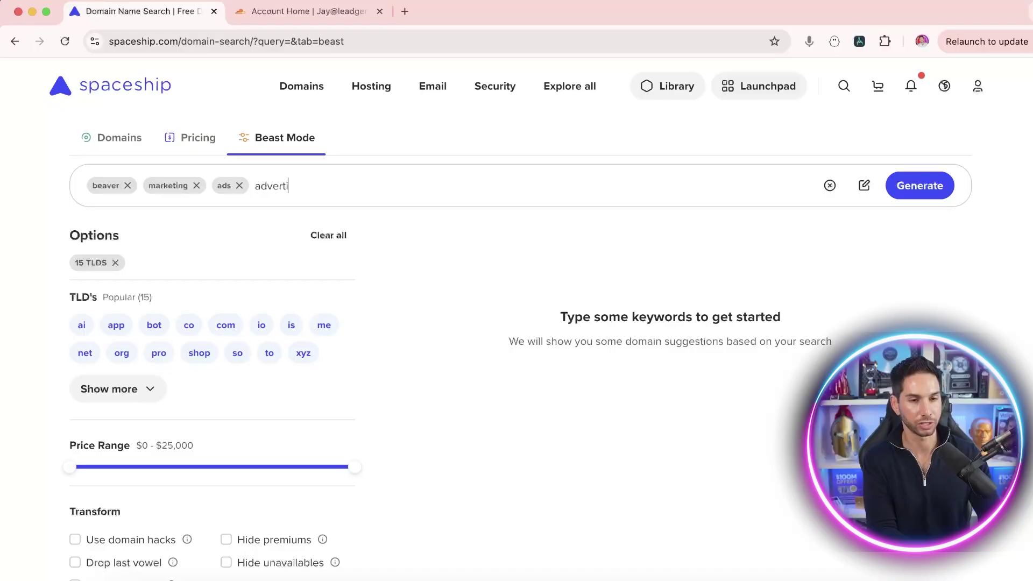
key("Return")
type("beavers")
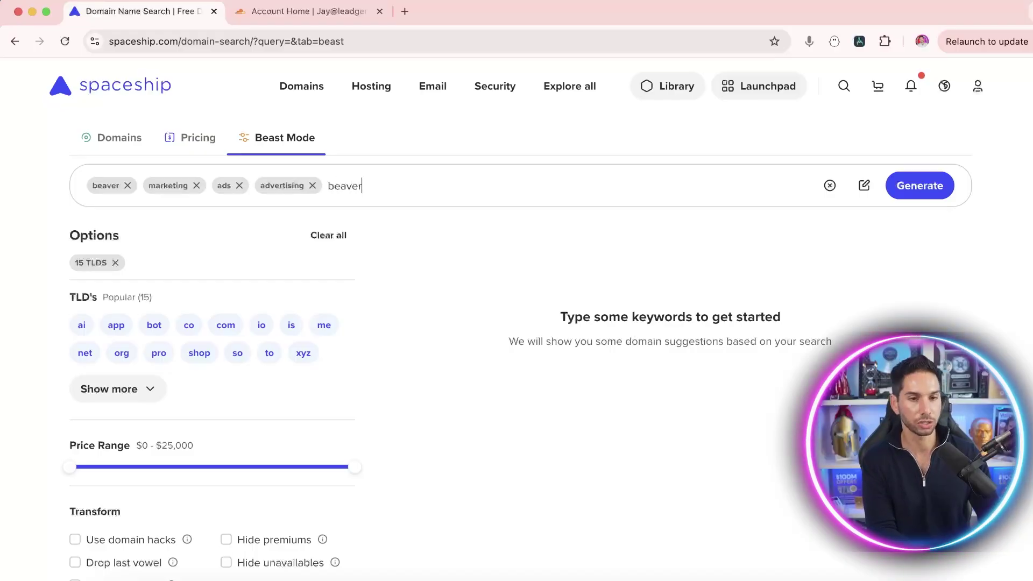
key("Return")
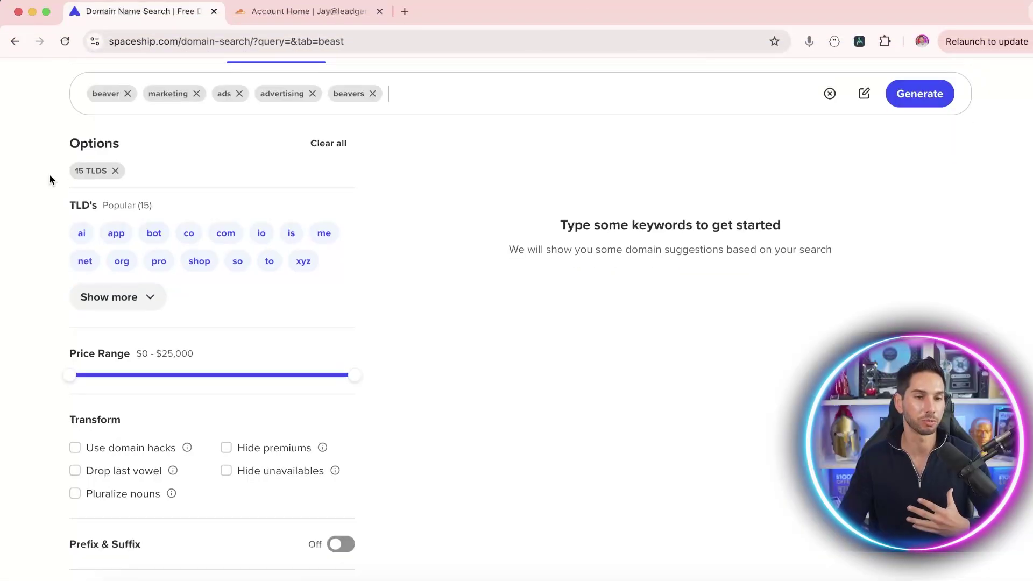
Step: Clear the preselected TLDs and select only the com and co extensions
scroll(49, 176, "down", 3)
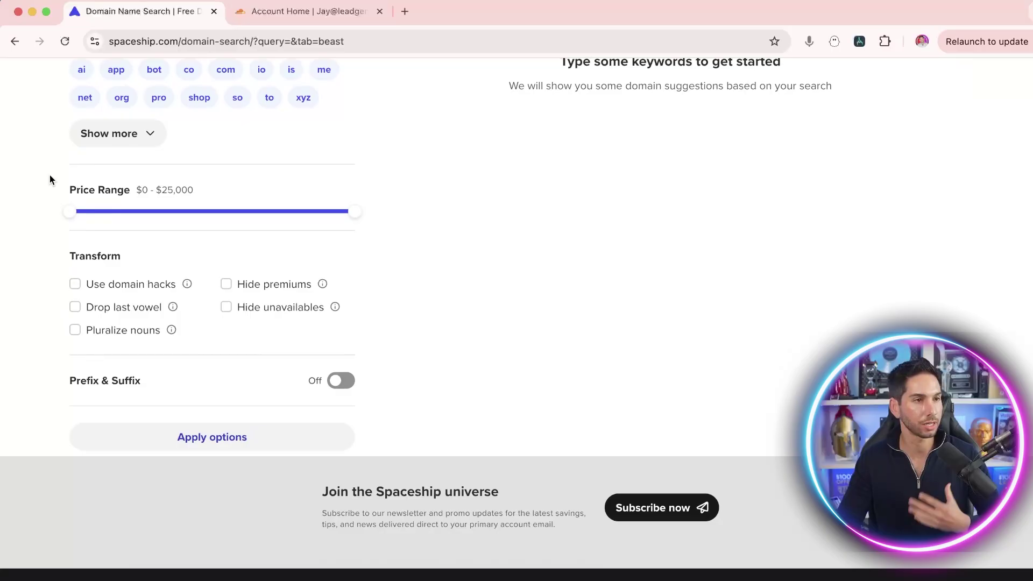
scroll(50, 172, "up", 3)
scroll(51, 173, "up", 1)
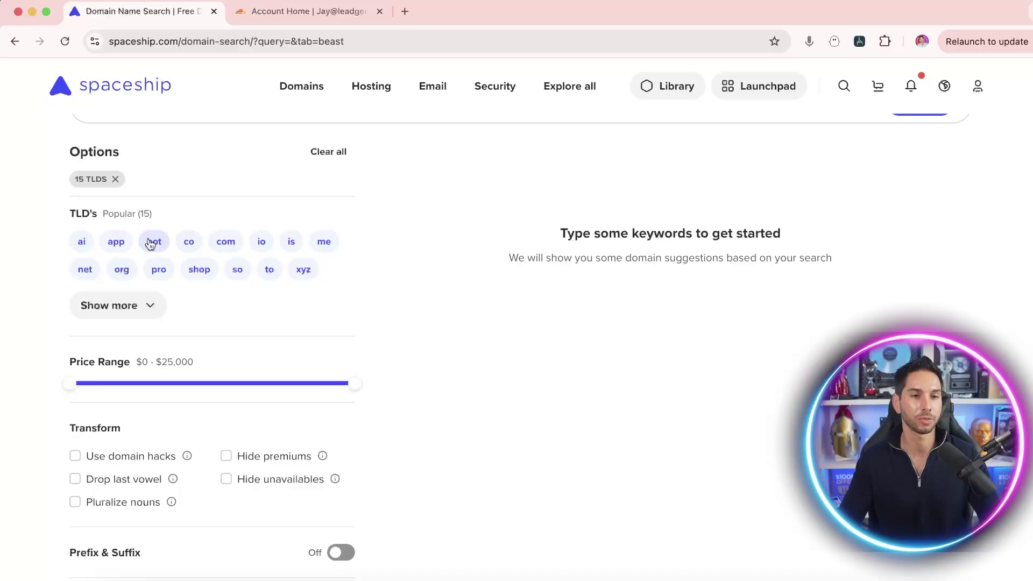
left_click(325, 153)
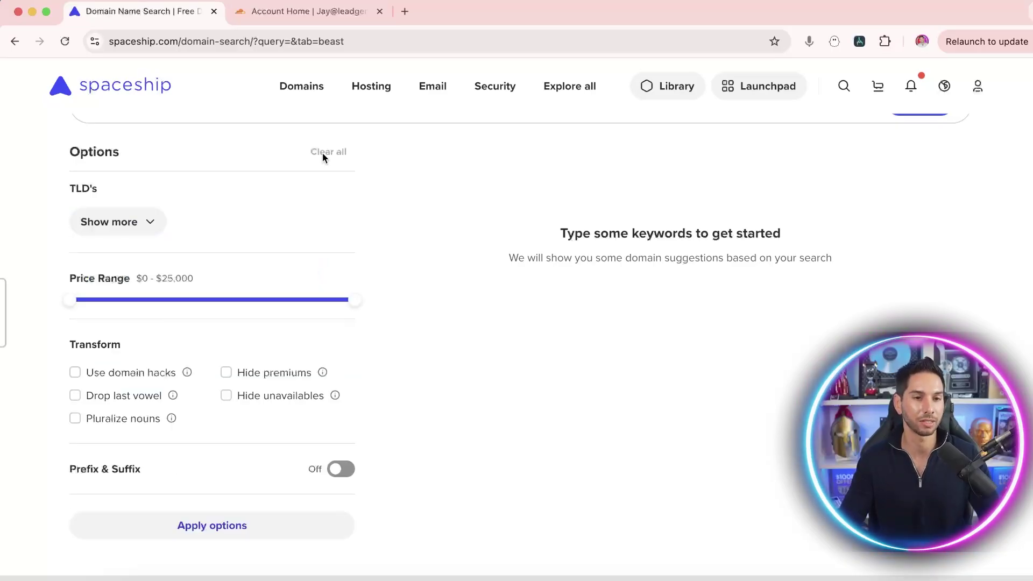
left_click(119, 232)
left_click(233, 331)
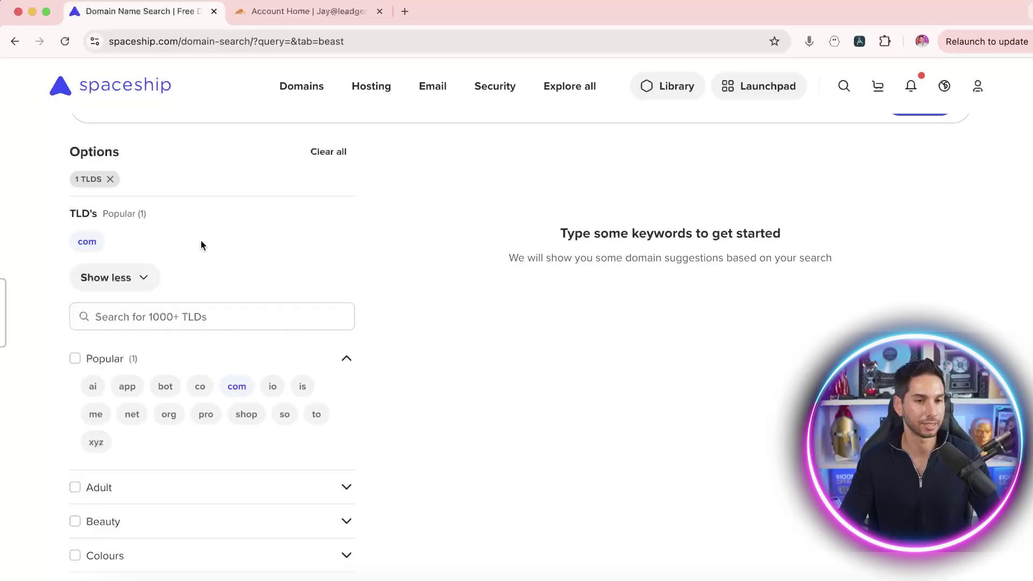
scroll(262, 211, "up", 3)
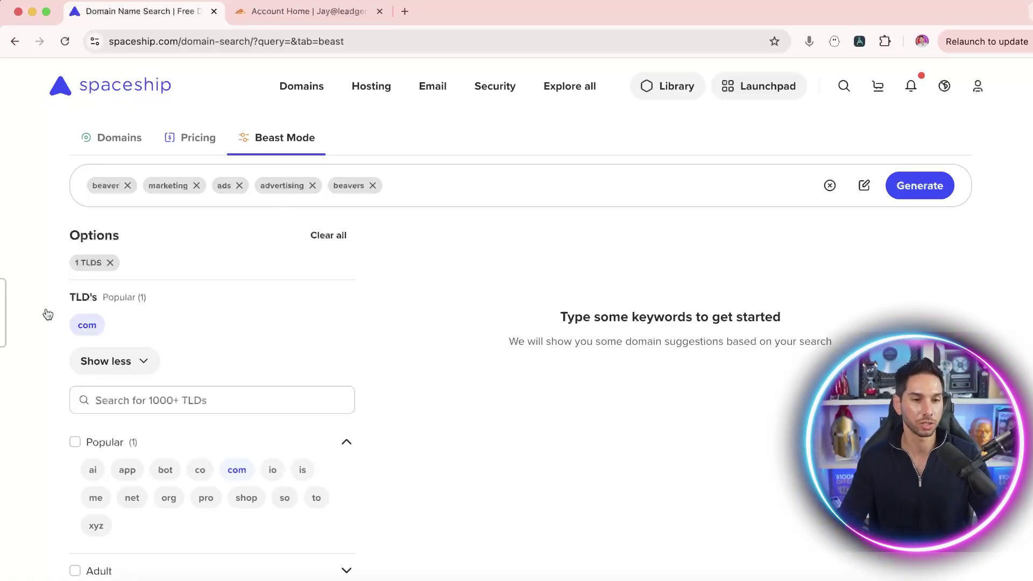
scroll(306, 316, "down", 4)
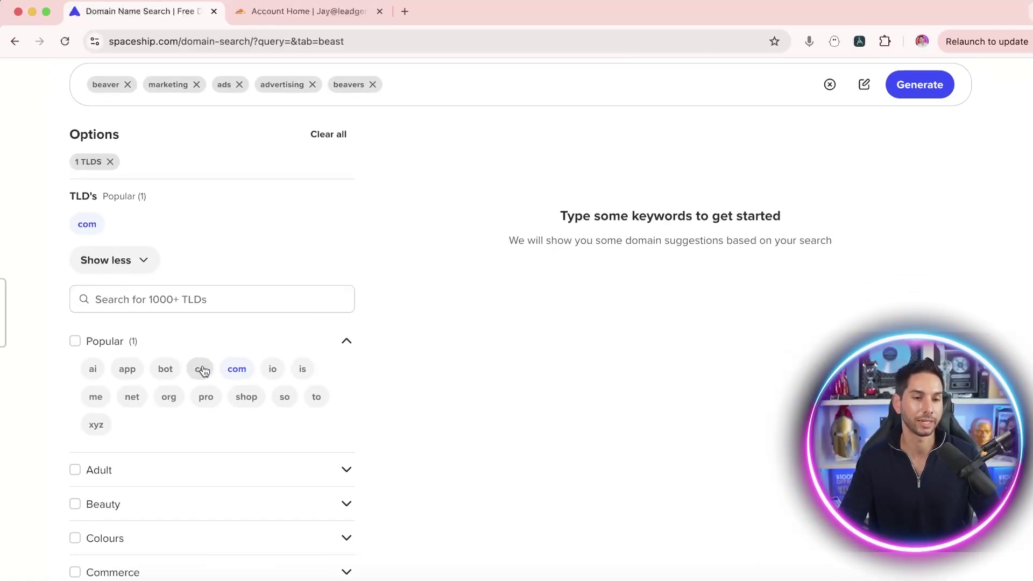
left_click(199, 368)
Step: Browse the Adult, Finance and Education TLD categories, collapsing each afterward
scroll(244, 275, "down", 5)
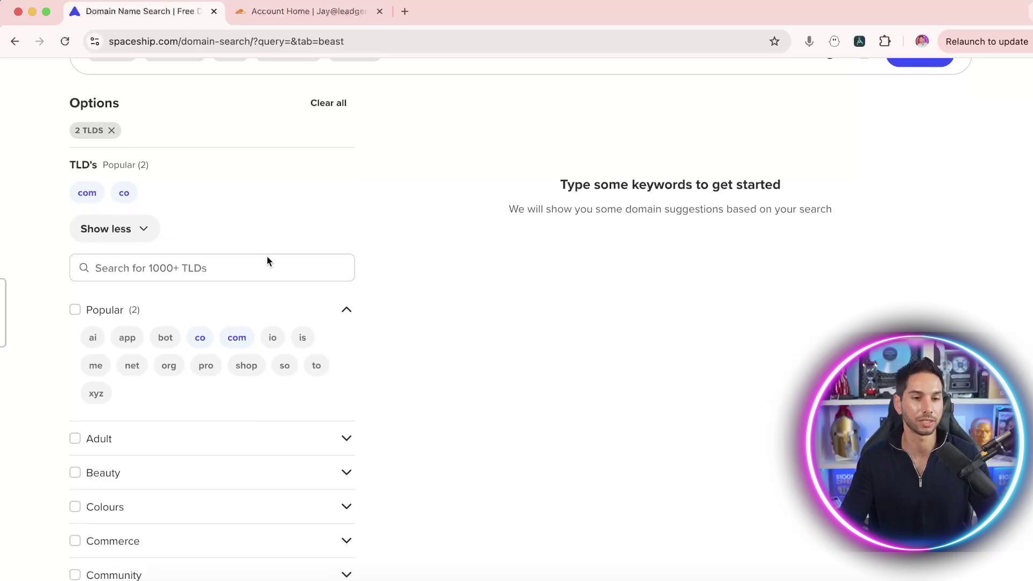
left_click(303, 236)
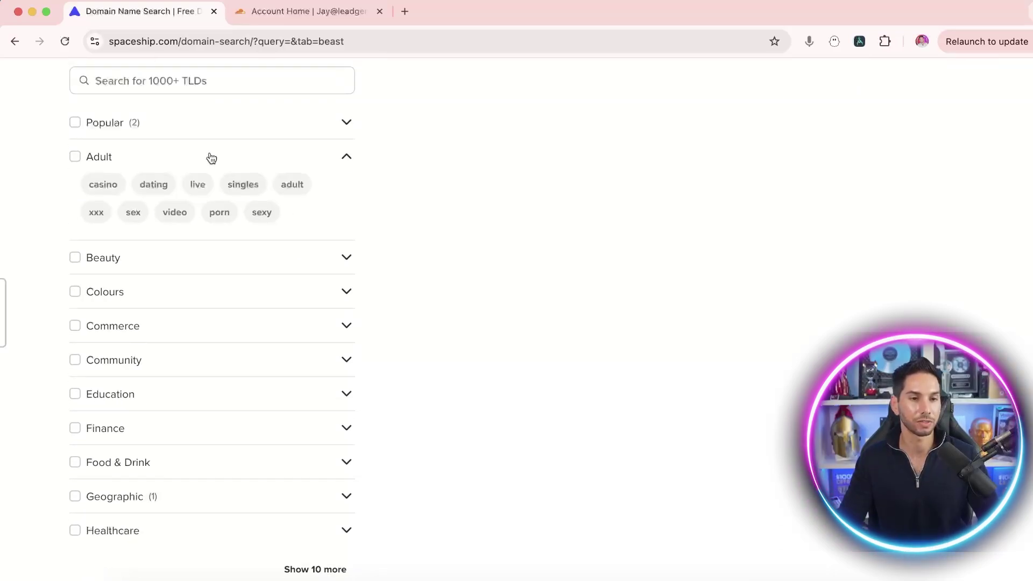
left_click(347, 157)
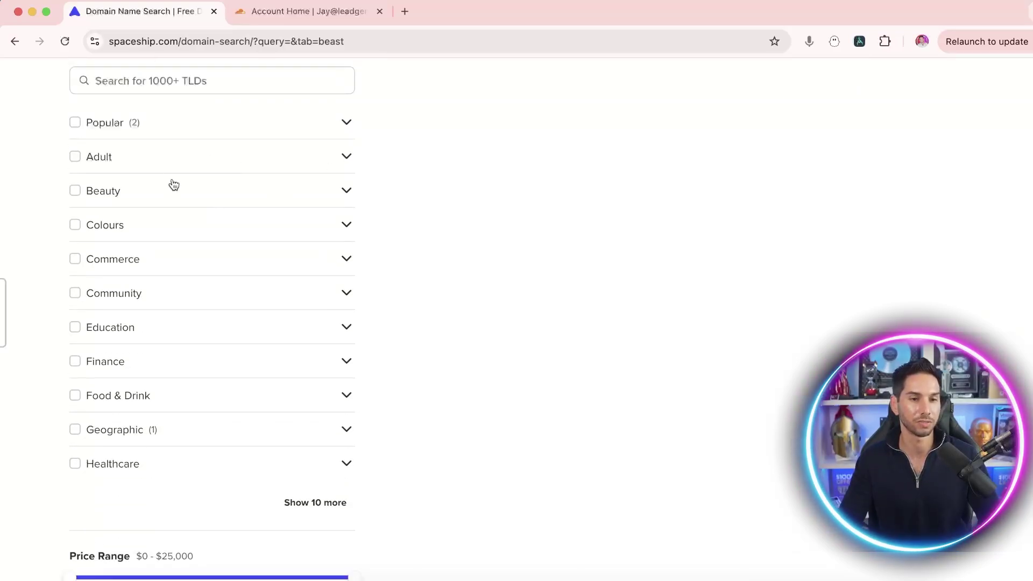
scroll(215, 202, "down", 1)
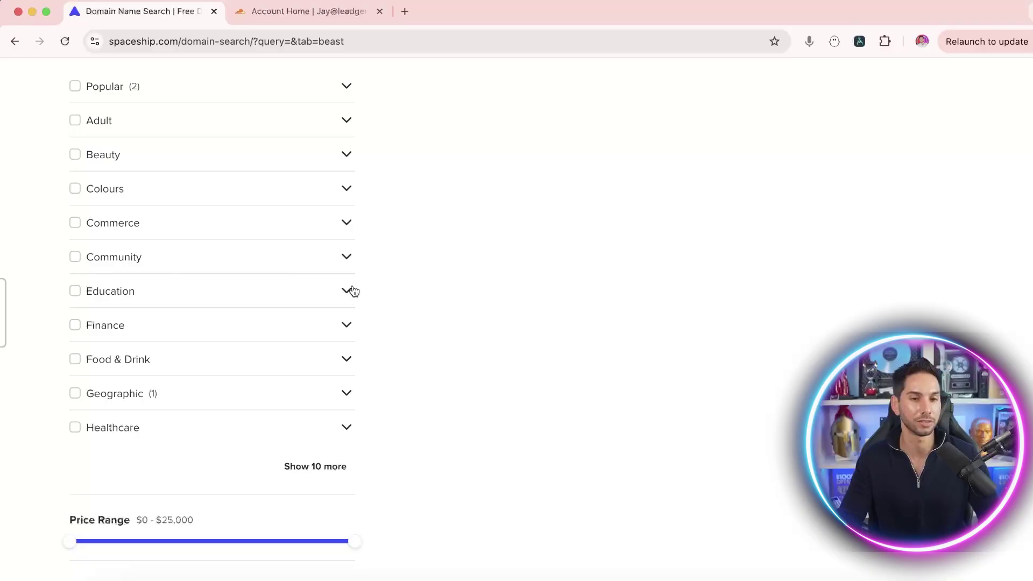
left_click(344, 327)
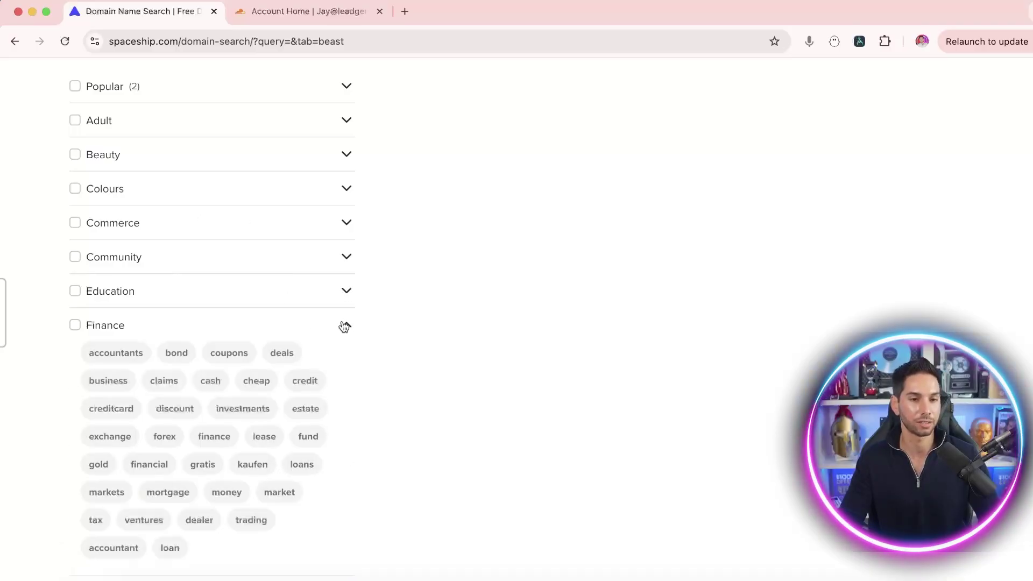
left_click(344, 293)
left_click(350, 296)
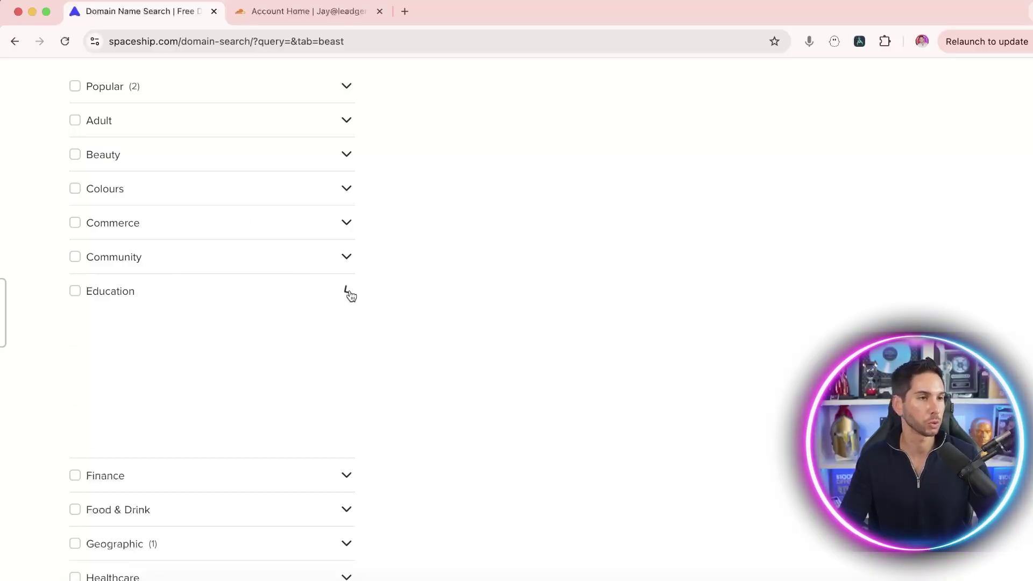
scroll(351, 296, "down", 6)
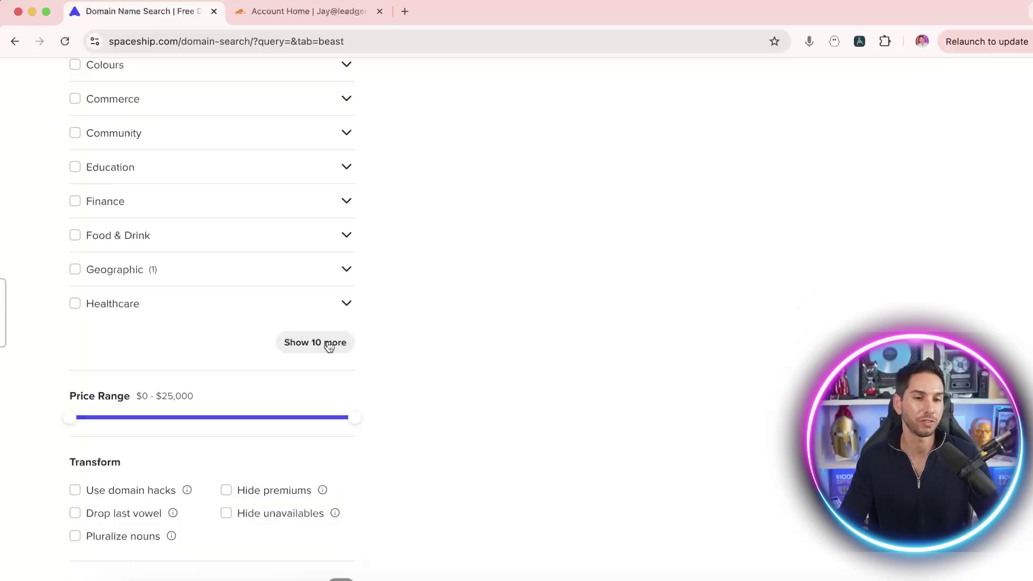
Step: Tick Hide unavailables and Hide premiums under Transform, then apply the options
scroll(250, 198, "down", 1)
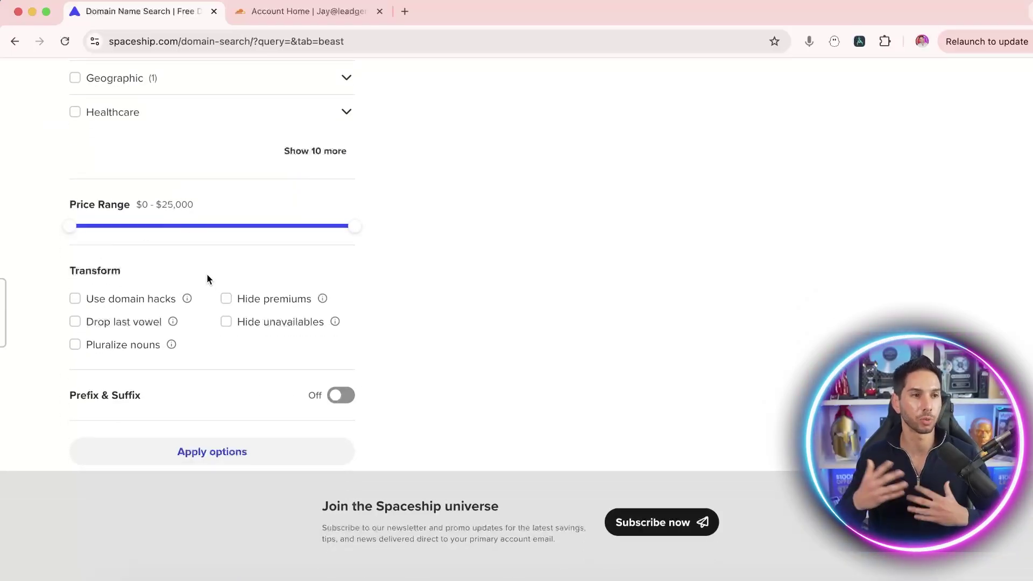
left_click(226, 321)
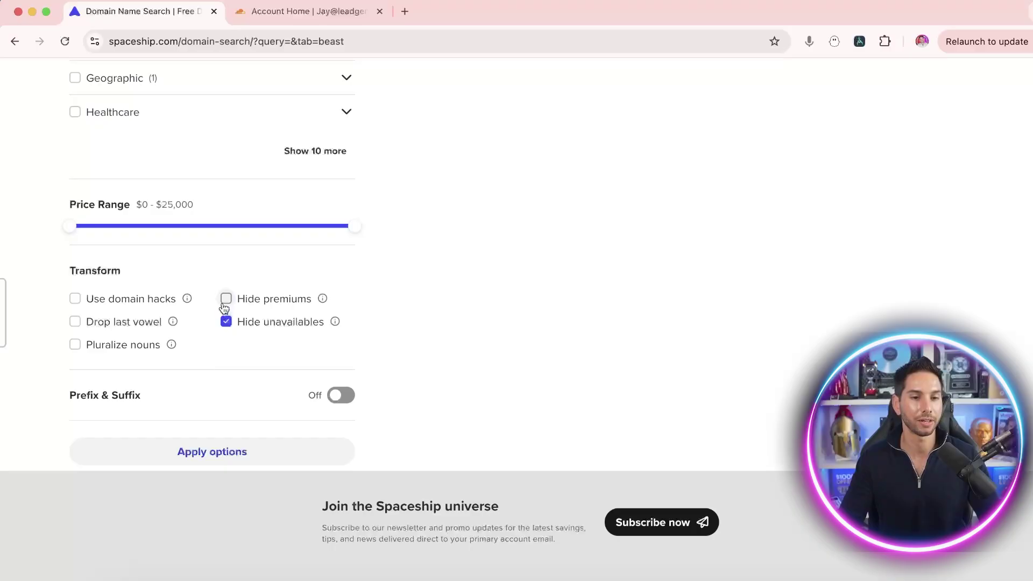
left_click(226, 299)
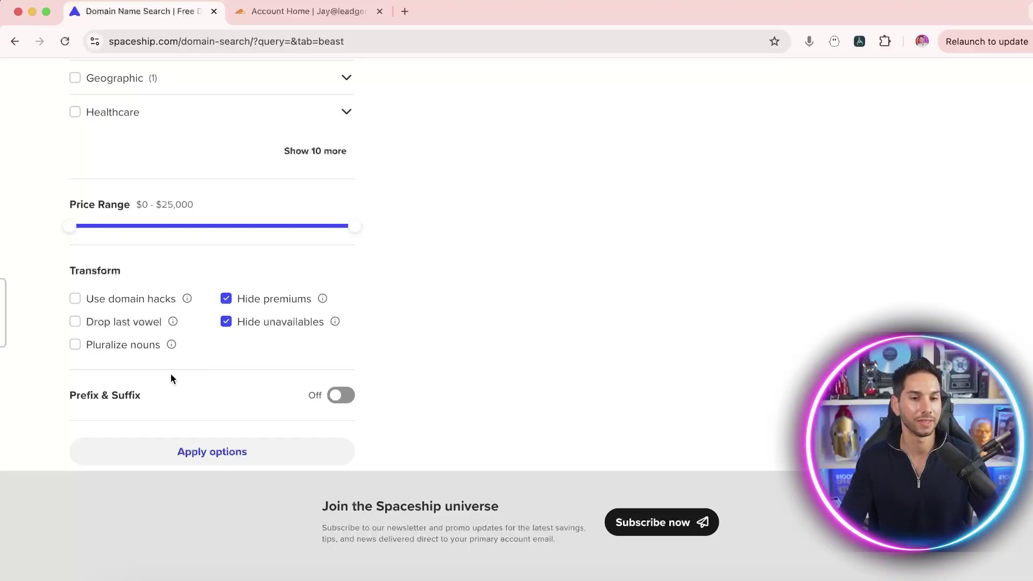
left_click(221, 449)
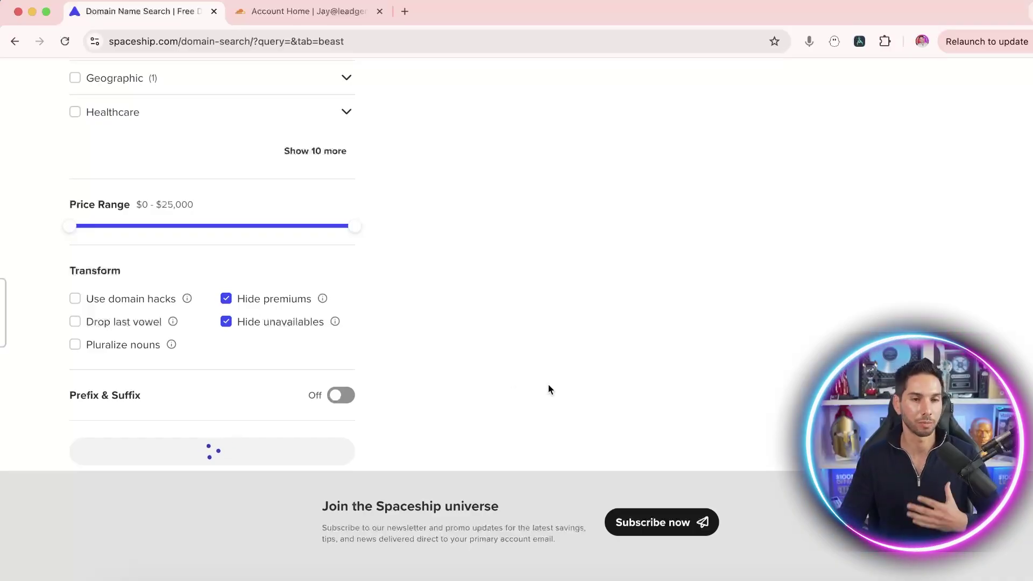
scroll(552, 388, "up", 8)
scroll(551, 389, "up", 4)
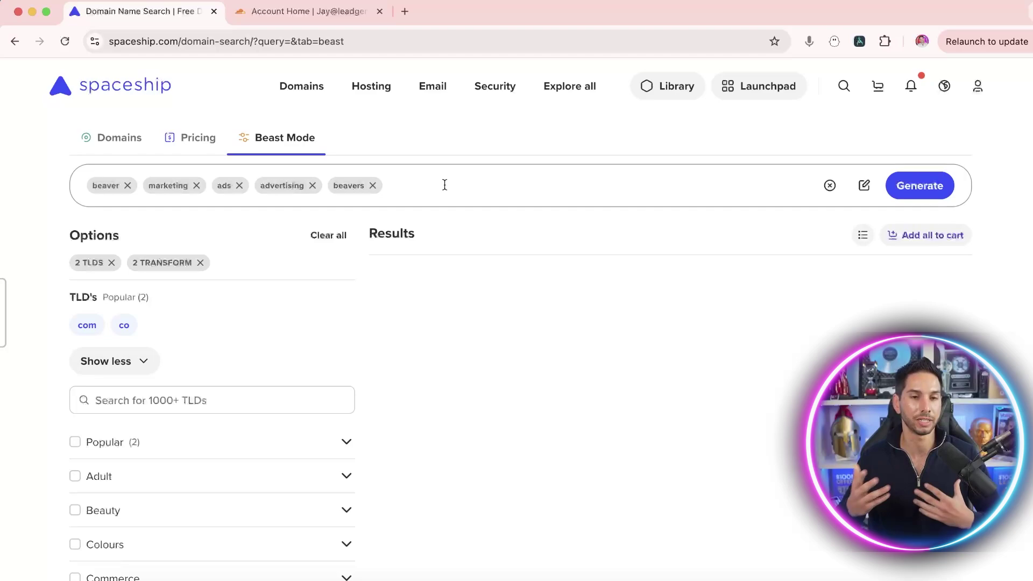
scroll(452, 232, "down", 13)
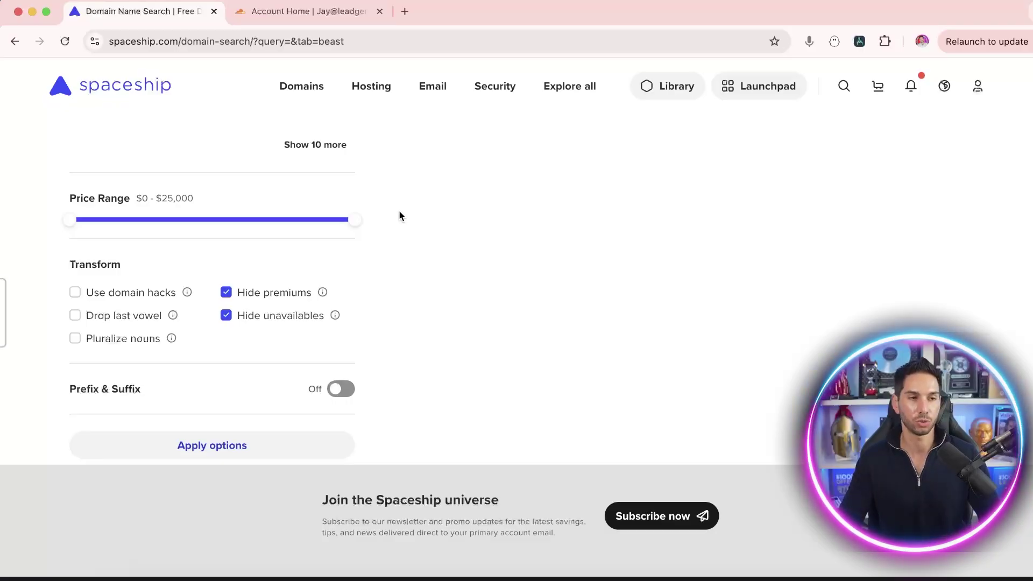
Step: Turn on Prefix & Suffix and add course and learn as new suffixes
left_click(341, 389)
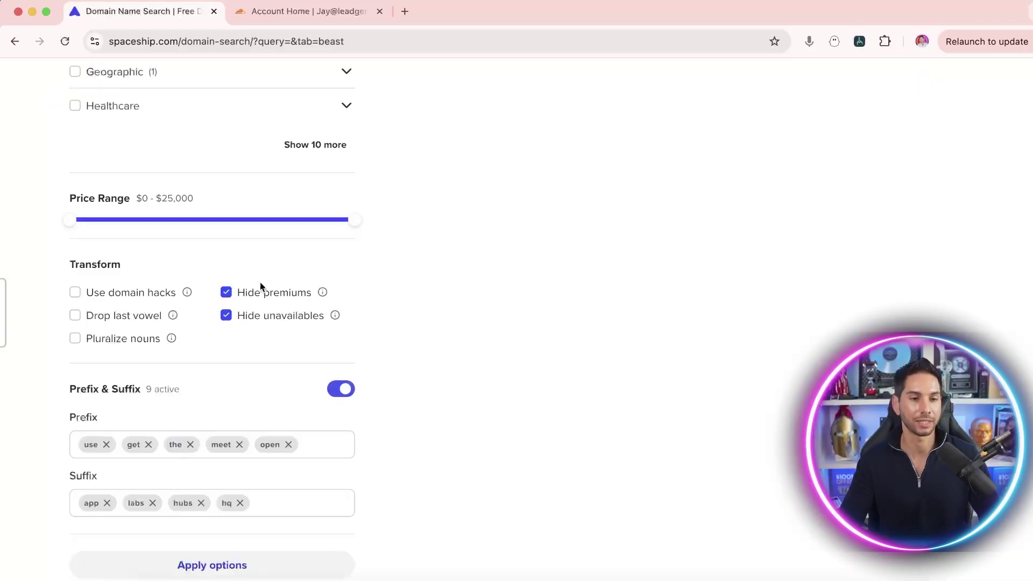
scroll(260, 283, "down", 1)
scroll(260, 281, "down", 1)
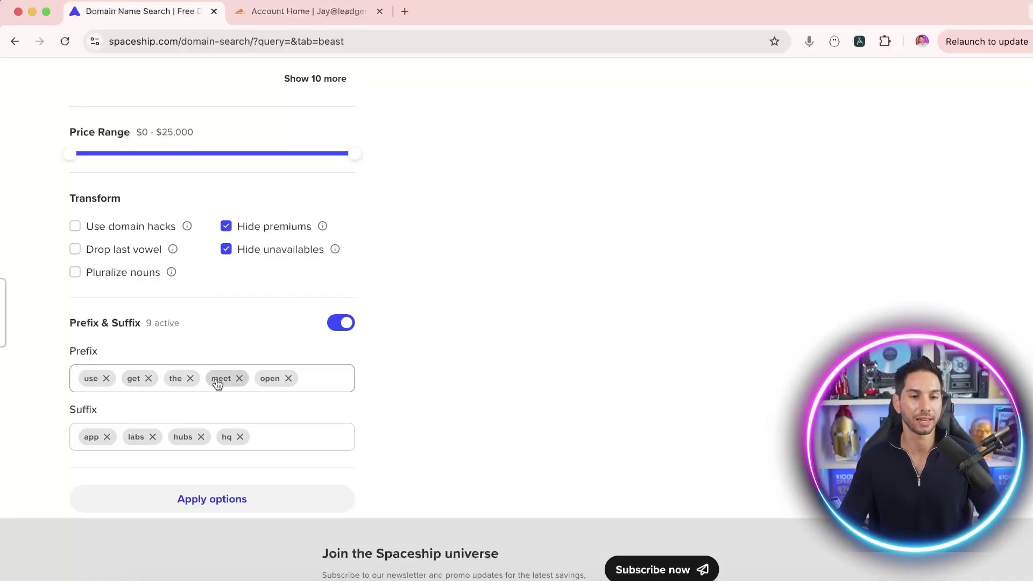
left_click(264, 436)
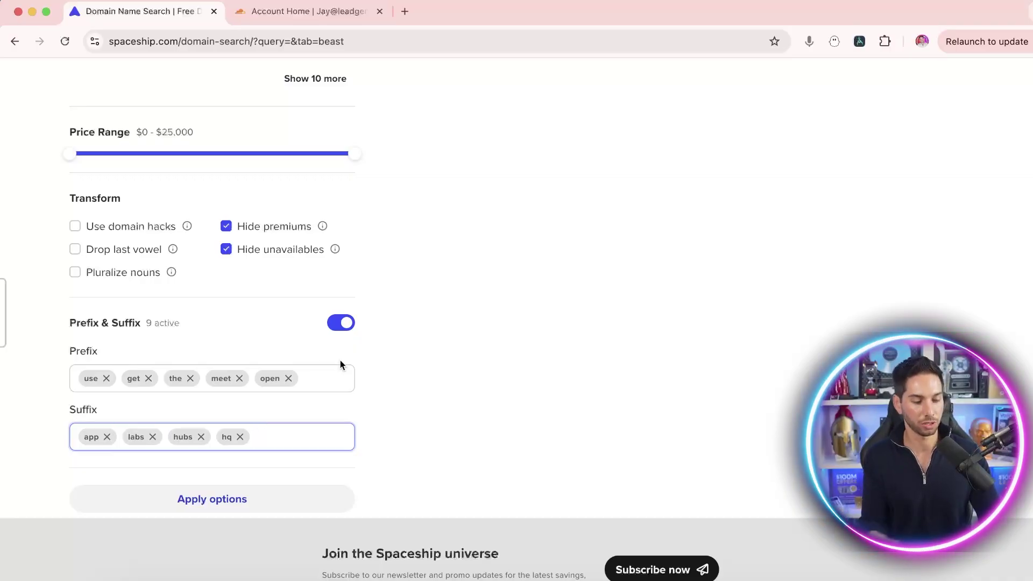
type("course")
key("Return")
type("lwe")
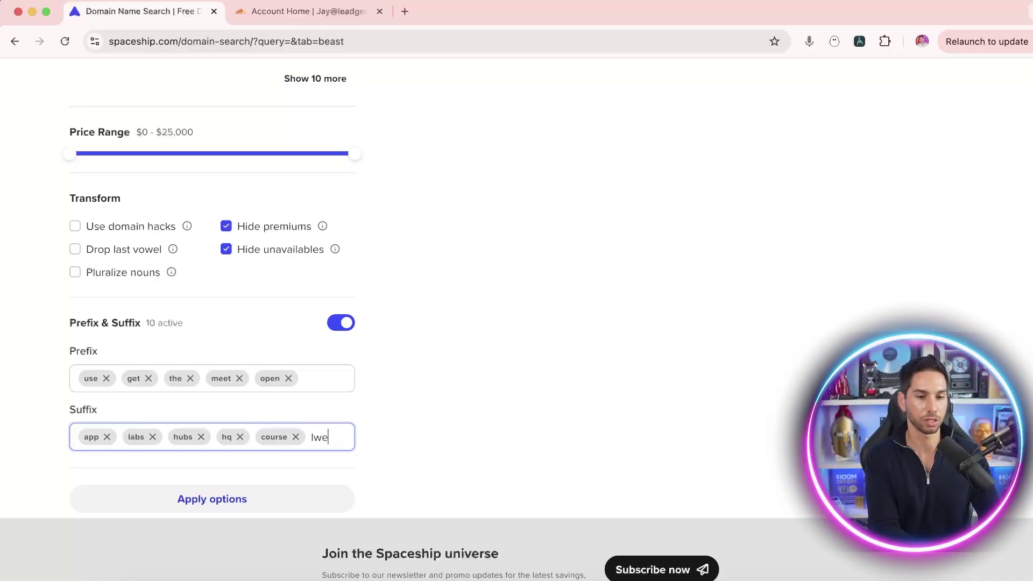
key("BackSpace")
key("BackSpace")
type("earn")
key("Return")
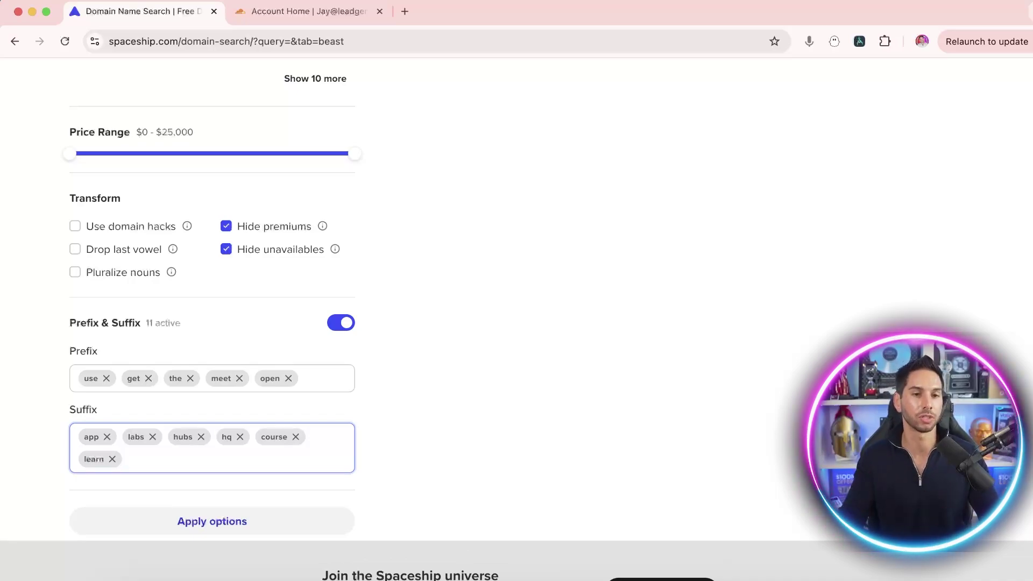
Step: Apply the options so the search runs with 2 TLDs, 2 transforms, 5 prefixes, 6 suffixes
left_click(173, 520)
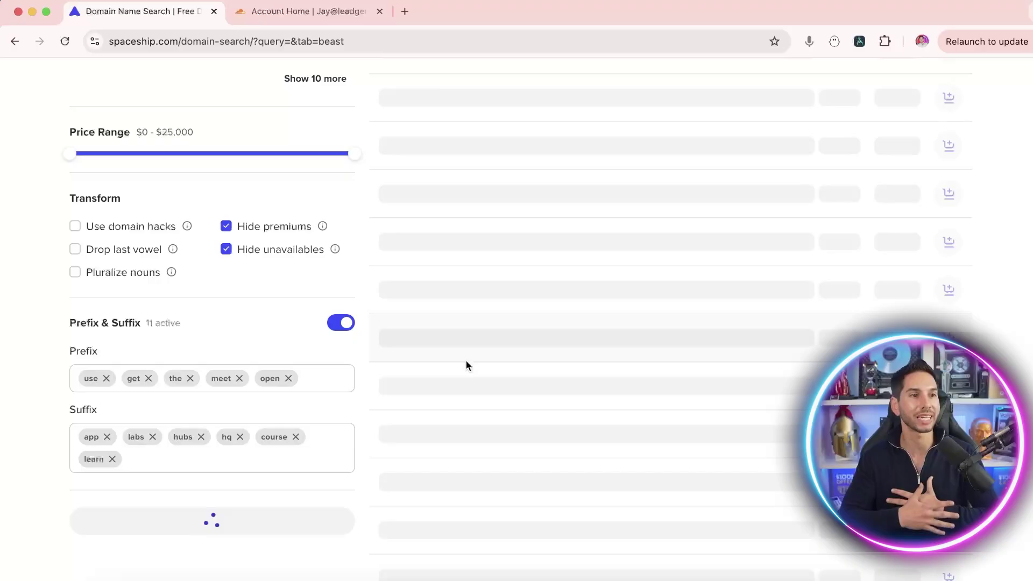
scroll(463, 350, "up", 10)
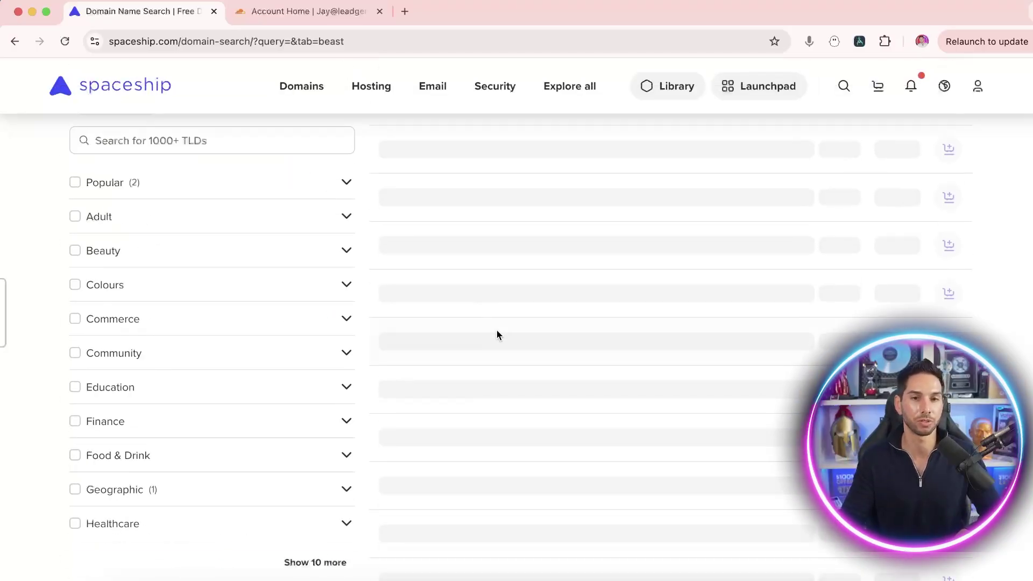
scroll(497, 334, "up", 5)
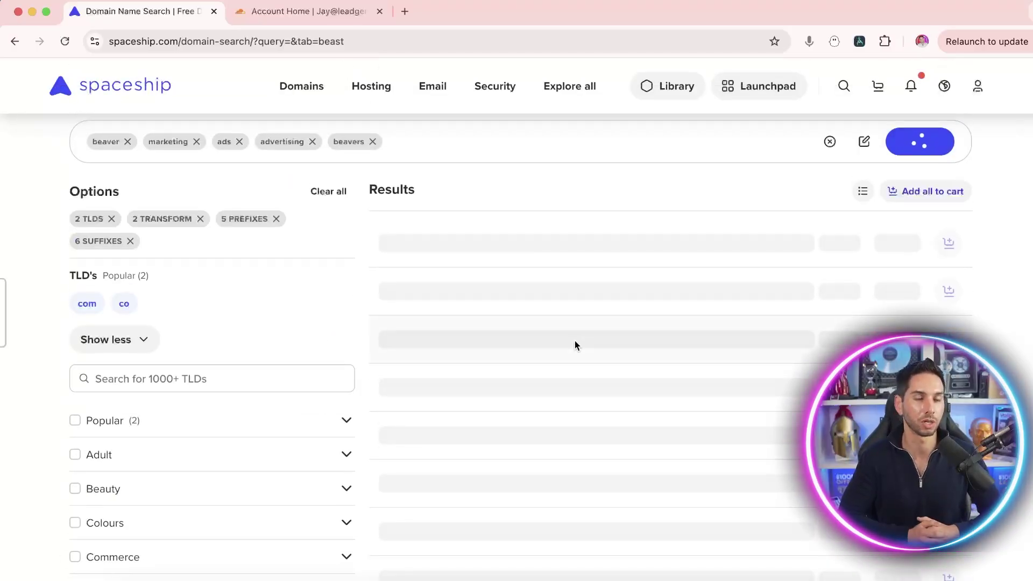
scroll(224, 340, "down", 10)
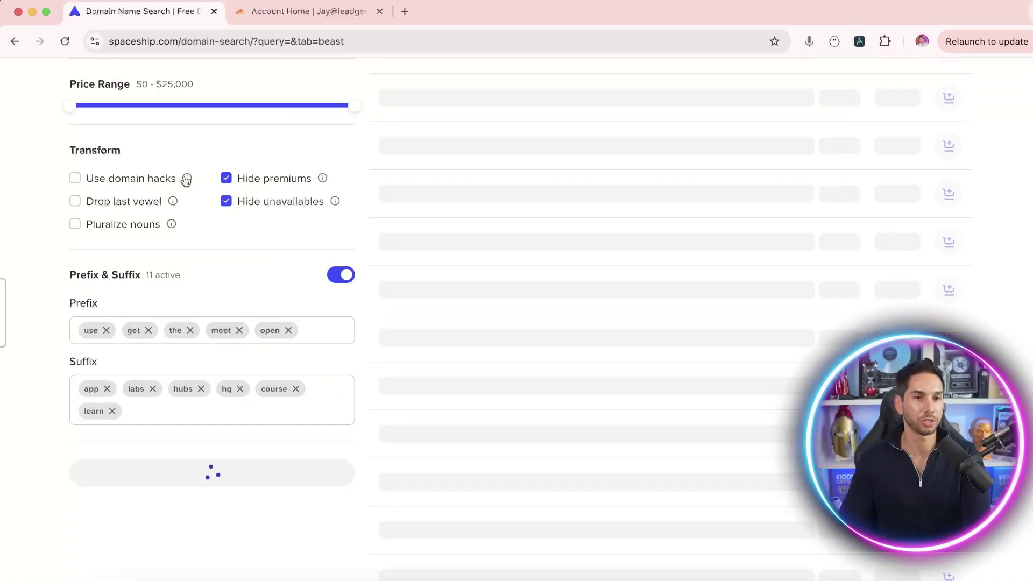
mouse_move(187, 181)
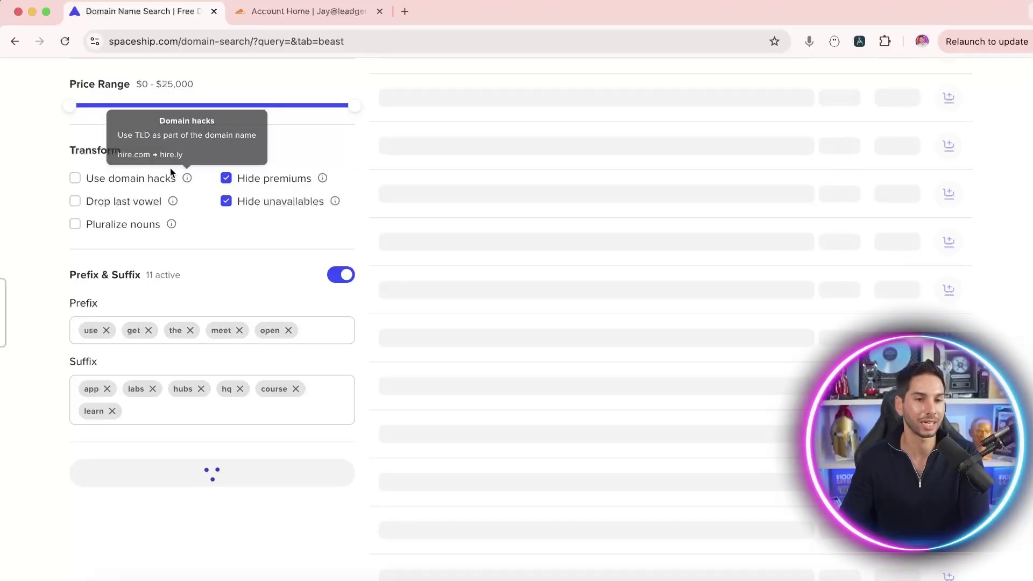
Step: Read the Transform info tooltips, then return to the loaded results like adscourse.co
mouse_move(172, 203)
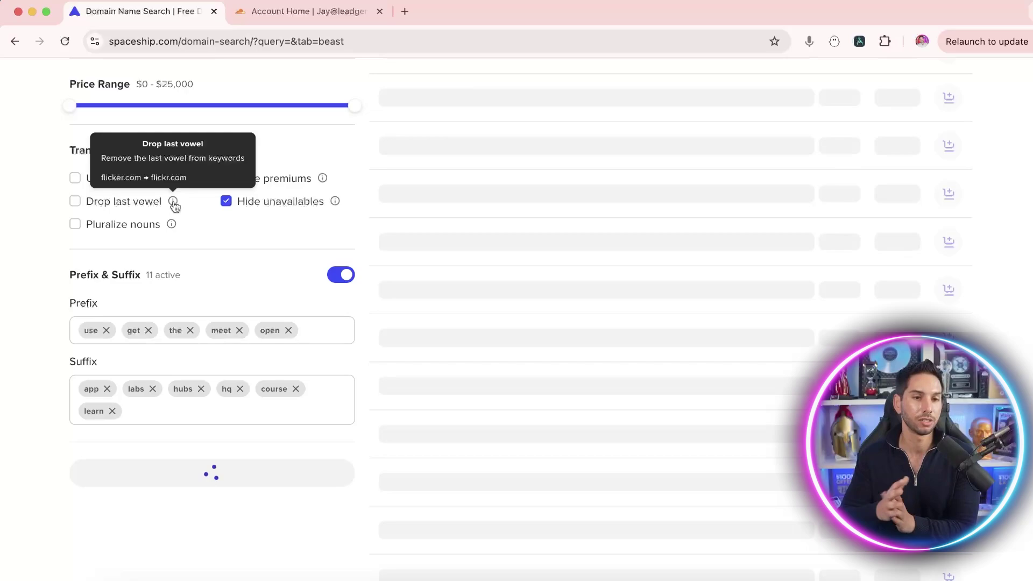
scroll(174, 206, "up", 15)
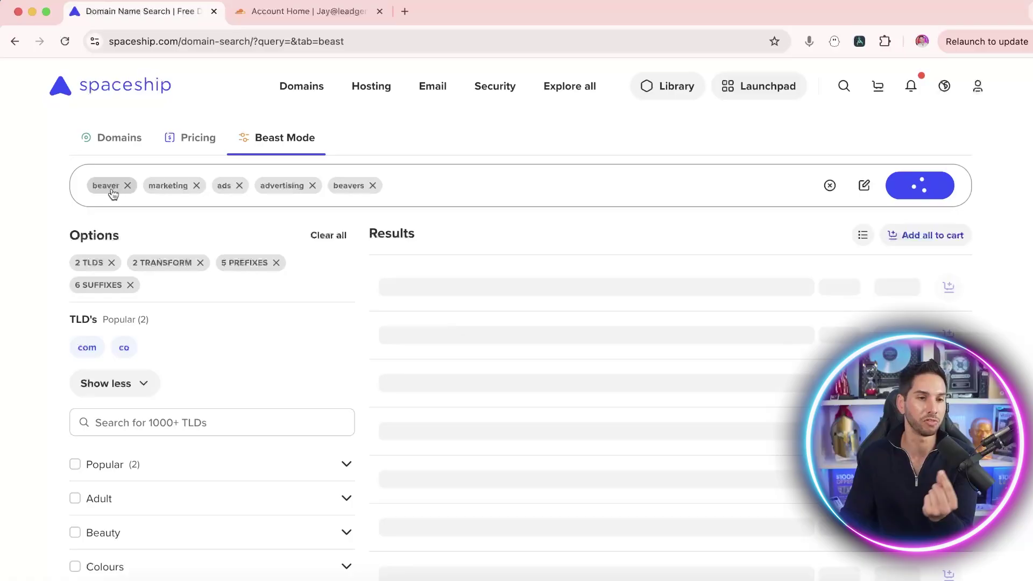
scroll(112, 194, "down", 15)
scroll(112, 194, "up", 3)
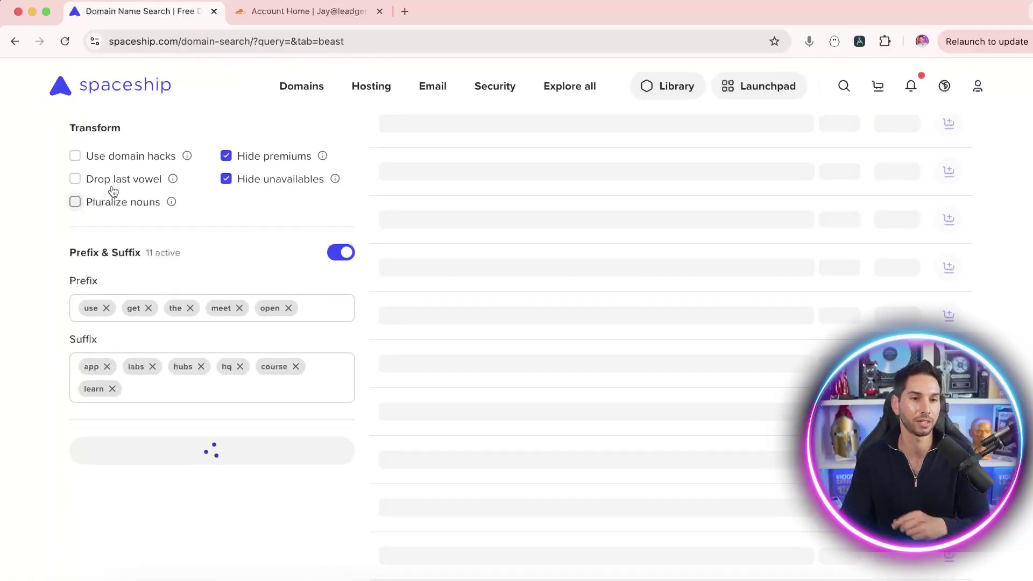
mouse_move(171, 319)
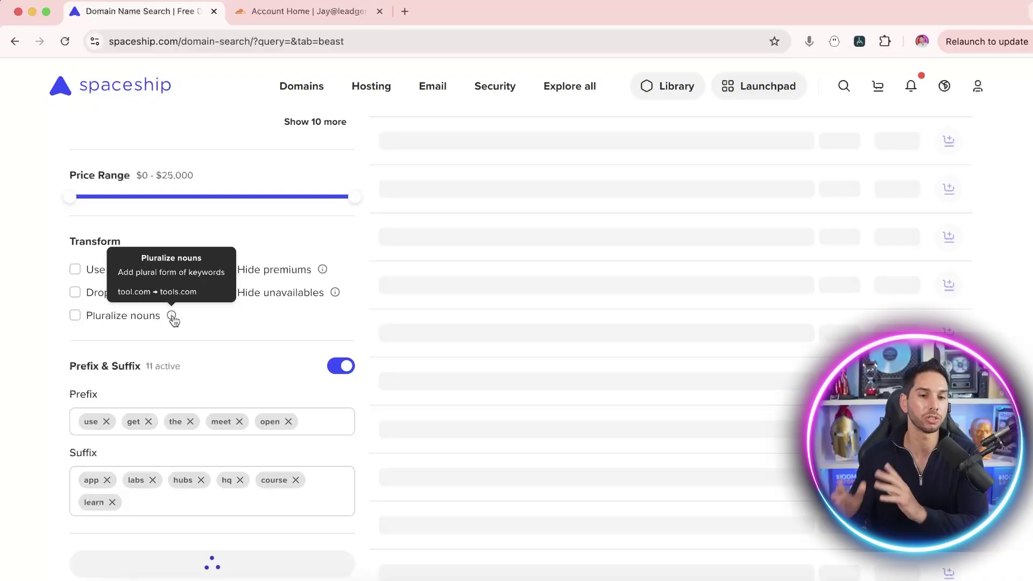
scroll(511, 397, "up", 12)
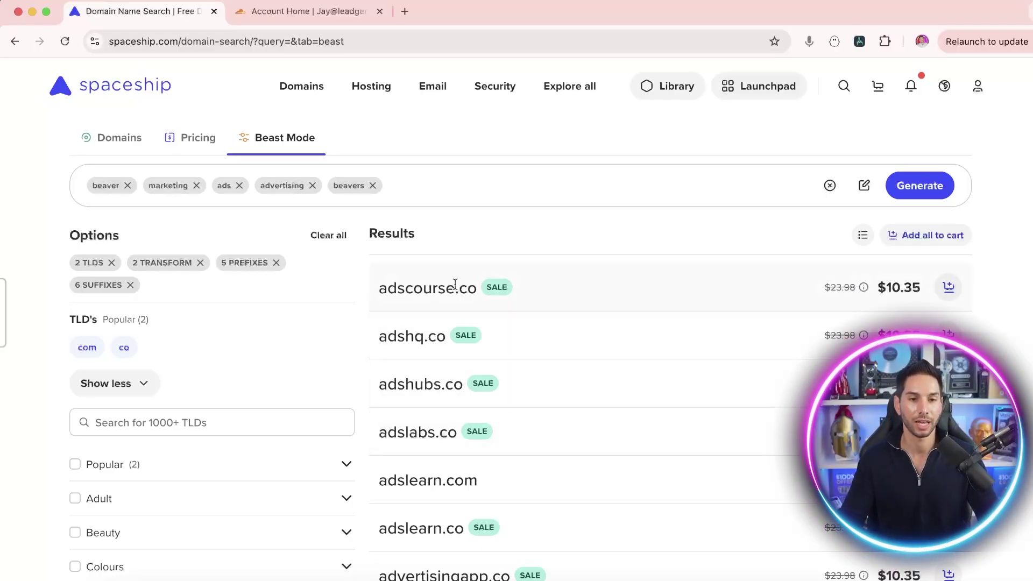
Step: Review results, noting advertisinglearn.com at $8.88, then add all 55 domains to the cart
scroll(526, 295, "down", 10)
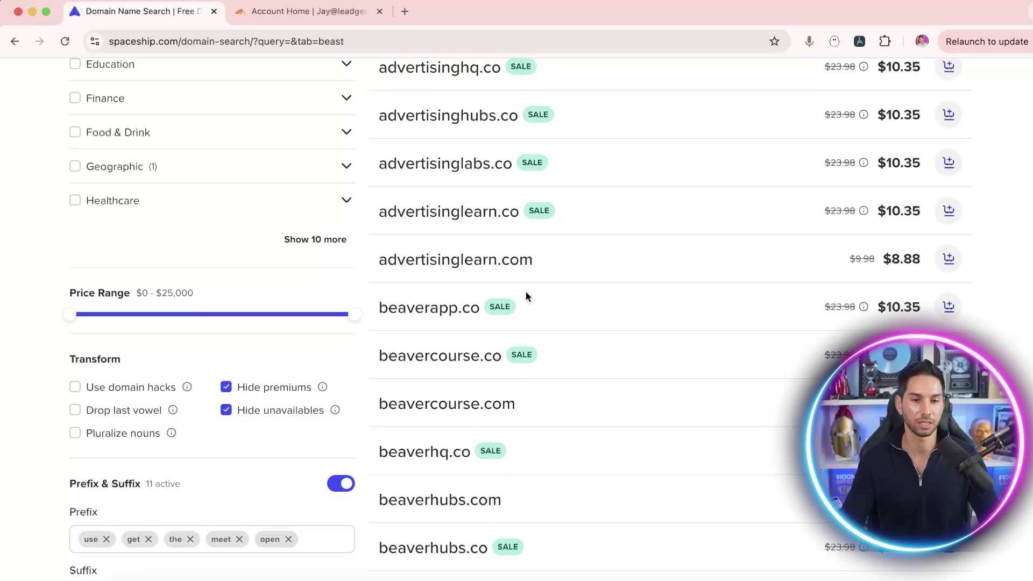
scroll(525, 295, "down", 1)
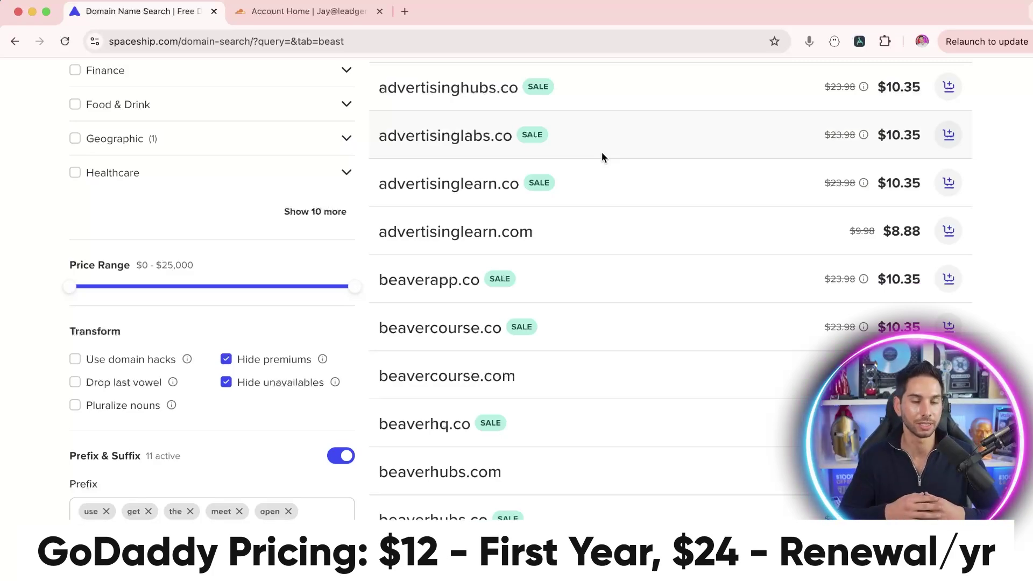
double_click(907, 232)
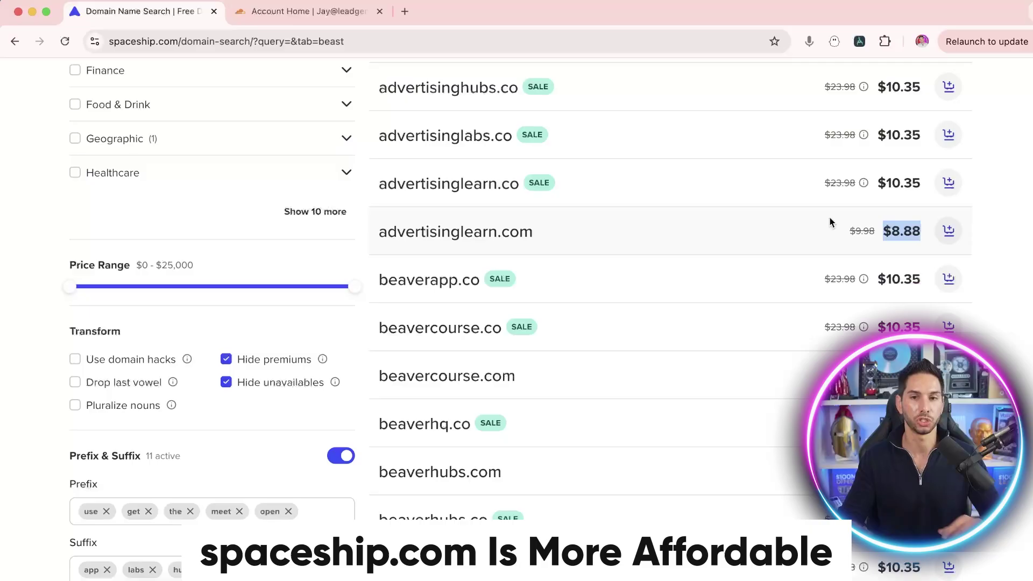
scroll(831, 222, "up", 15)
left_click(924, 235)
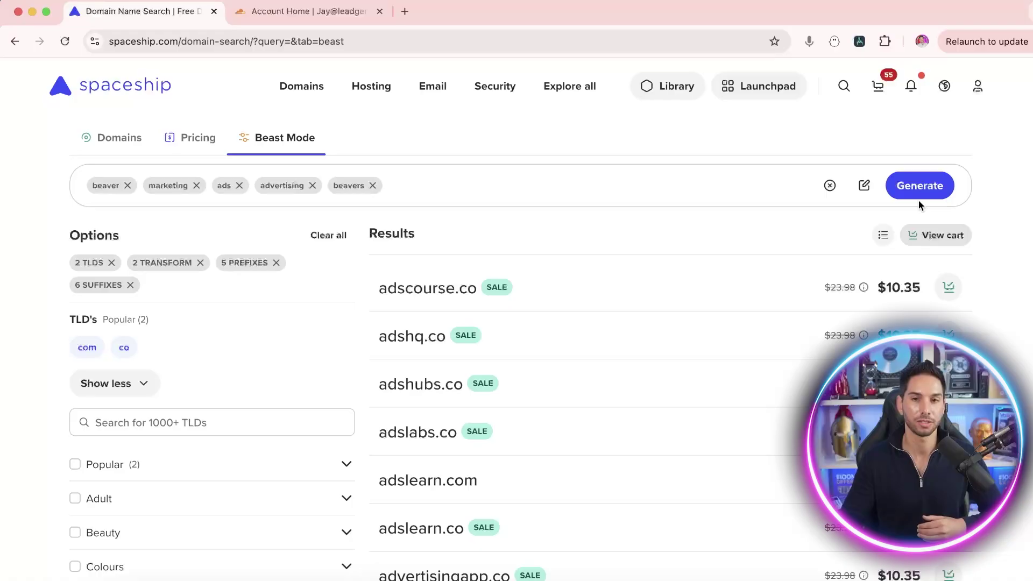
left_click(878, 86)
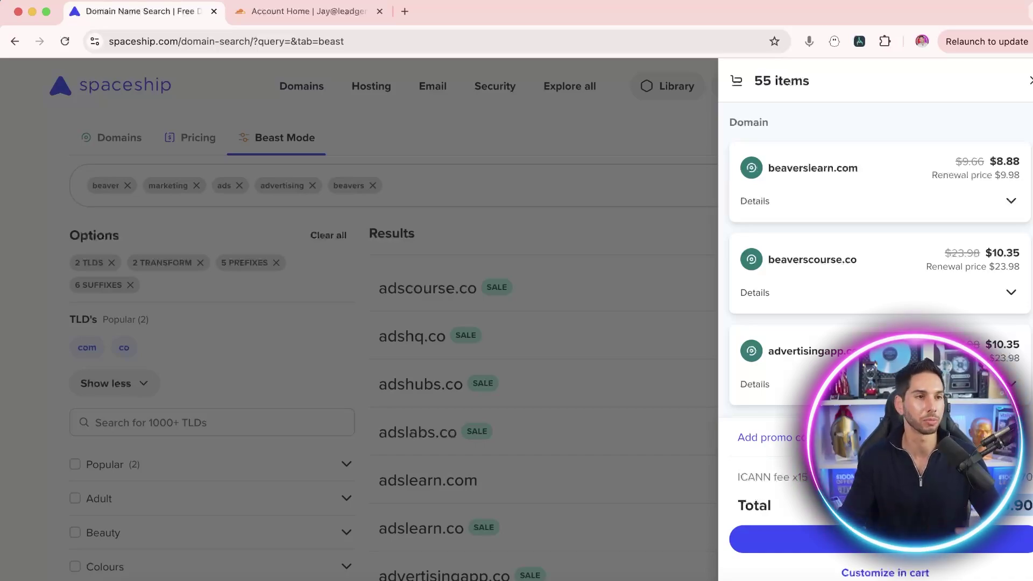
left_click(593, 175)
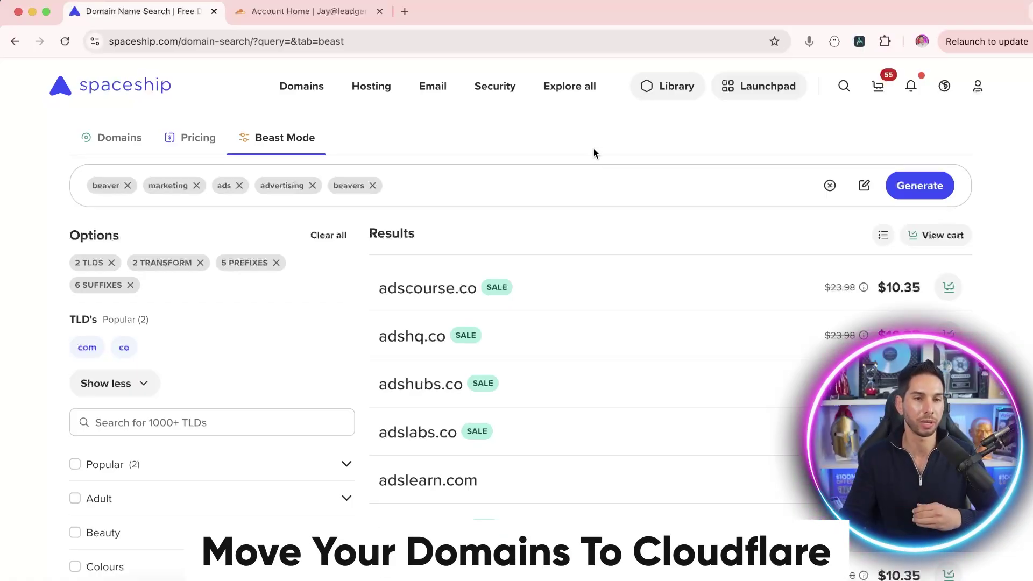
Step: Check the Cloudflare tab, then open Domain Manager from Spaceship's Launchpad
left_click(309, 18)
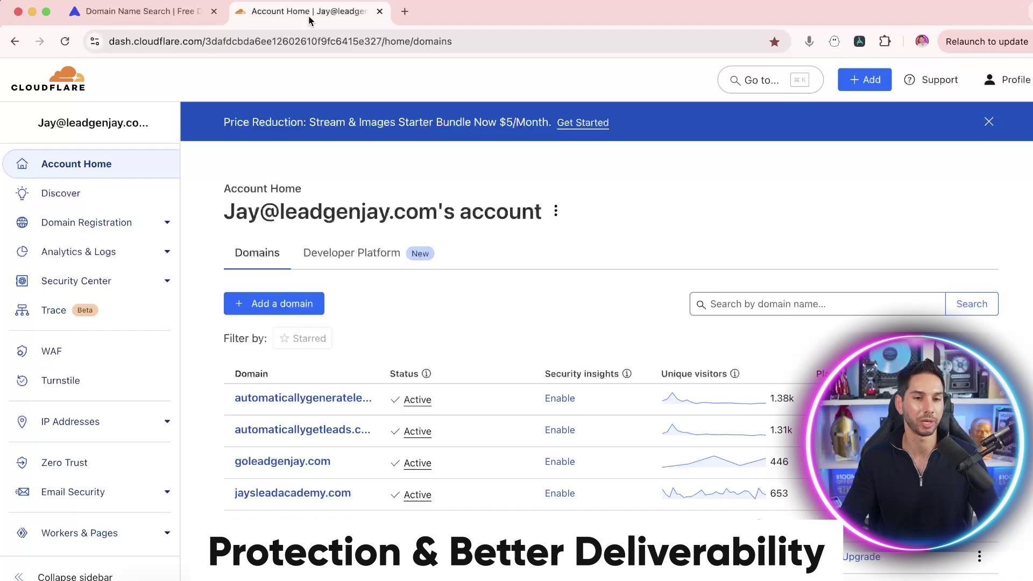
left_click(137, 11)
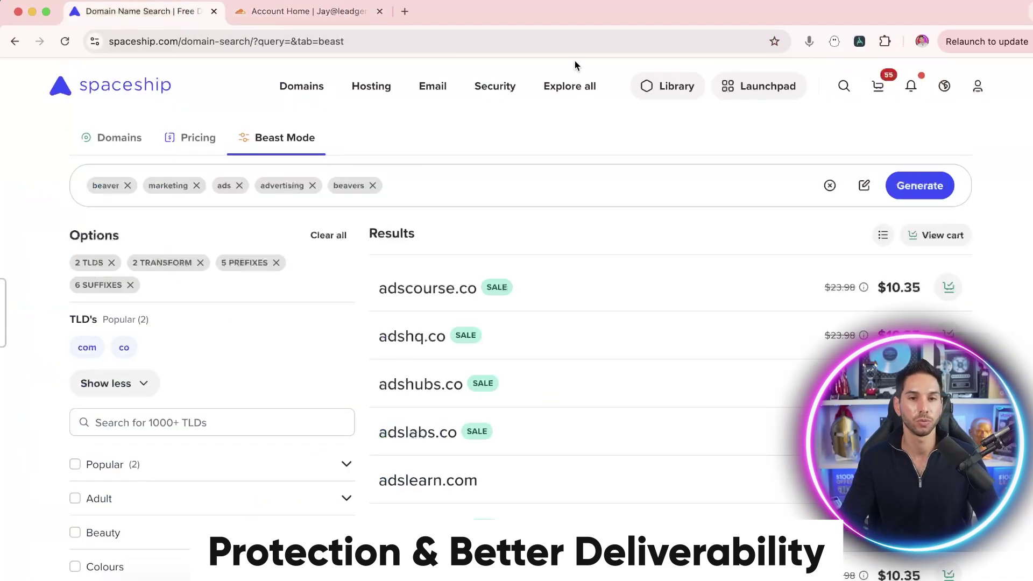
left_click(736, 87)
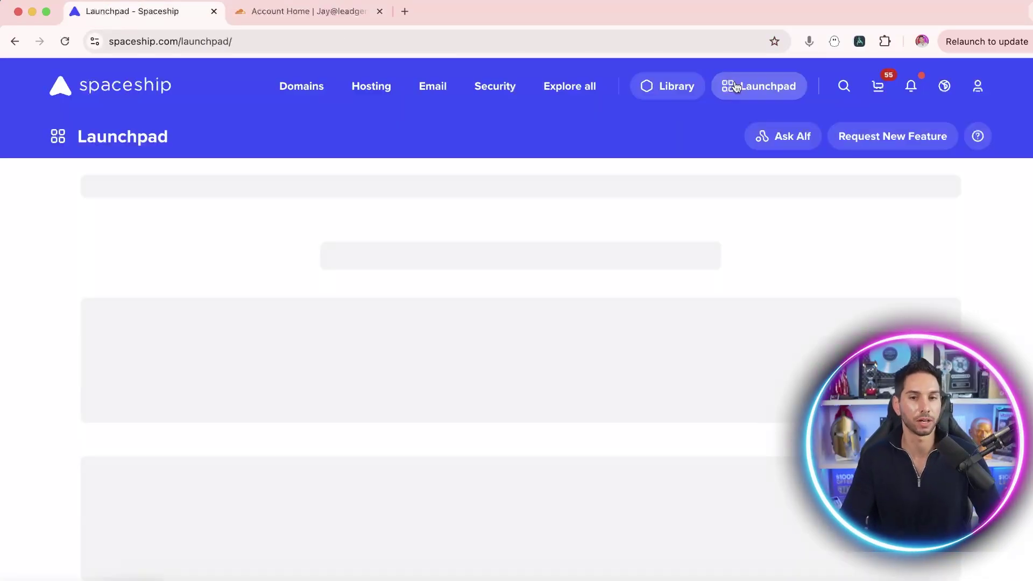
scroll(671, 218, "down", 5)
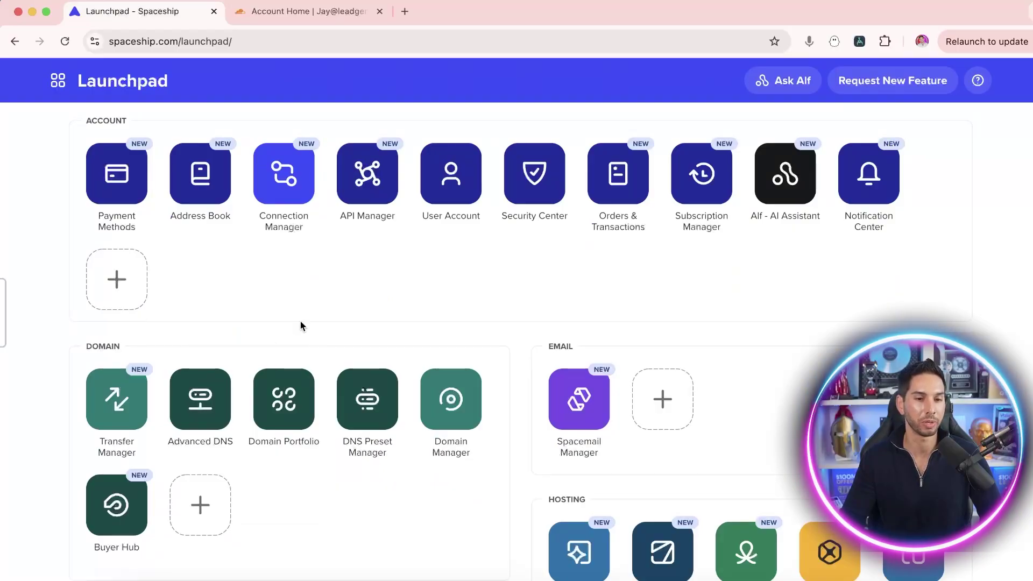
left_click(445, 387)
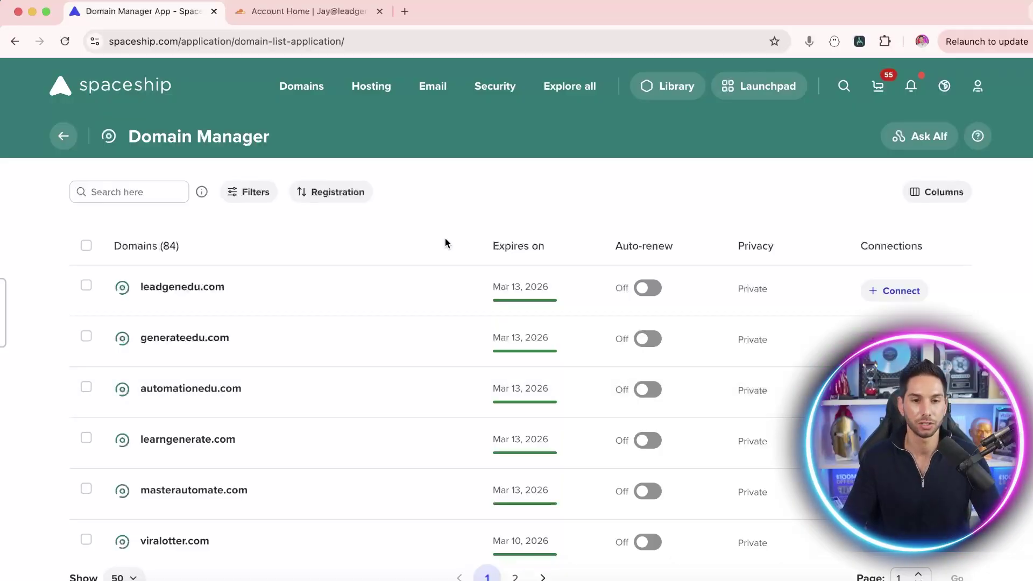
Step: Confirm leadgenedu.com uses launch1 and launch2.spaceship.net nameservers, then copy the domain name
left_click(182, 291)
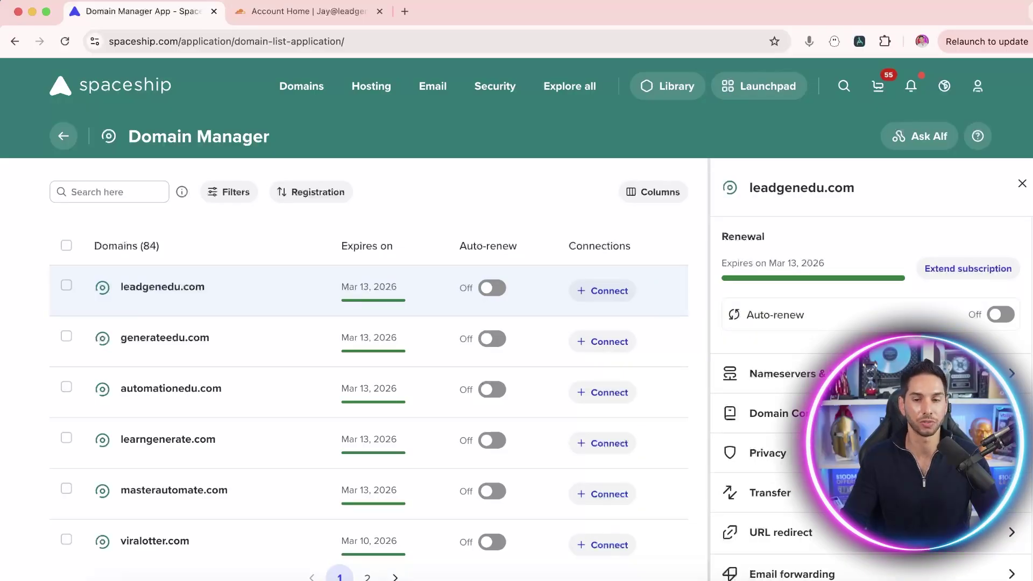
left_click(783, 373)
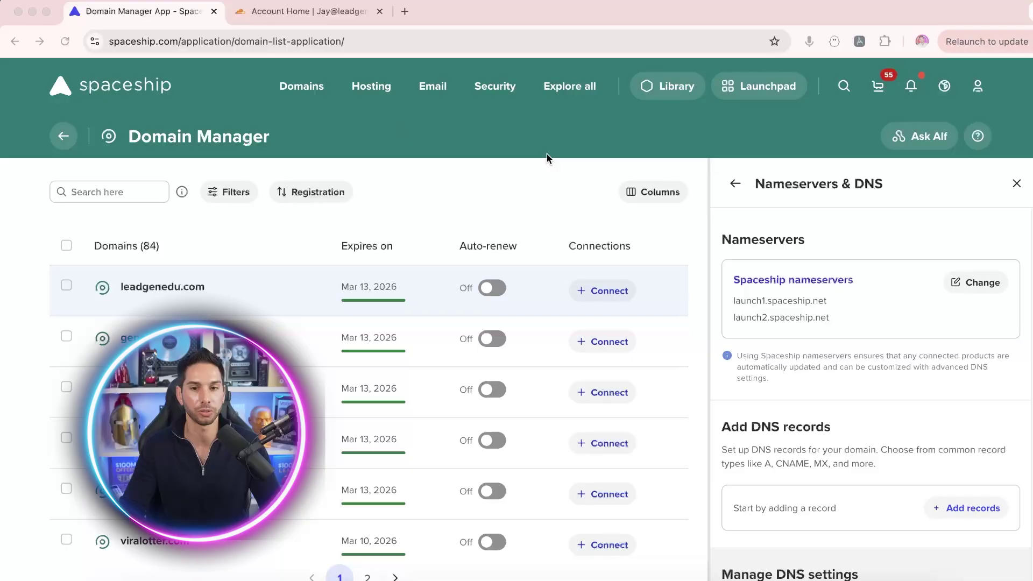
triple_click(809, 281)
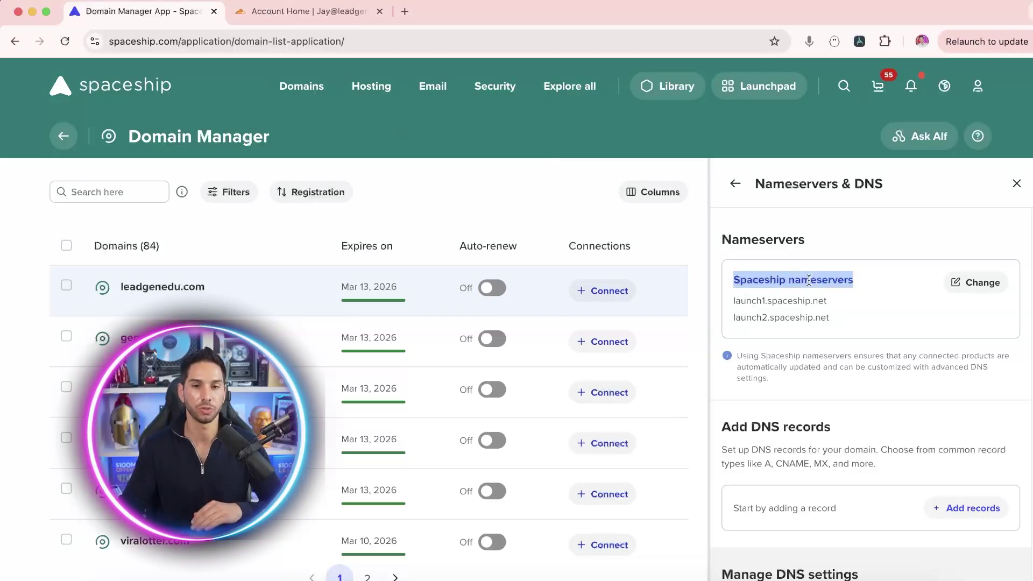
triple_click(792, 301)
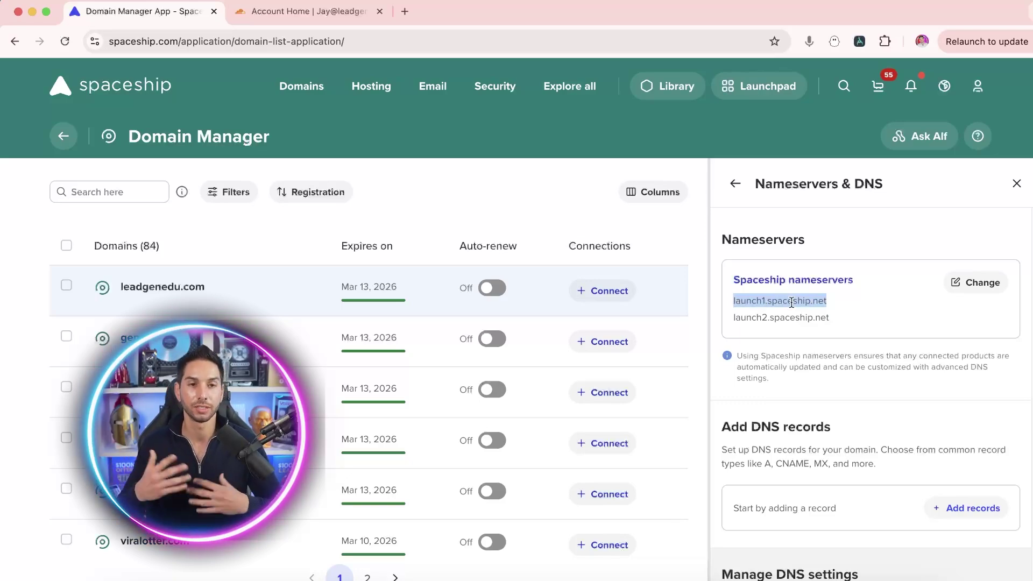
double_click(185, 287)
key("cmd+c")
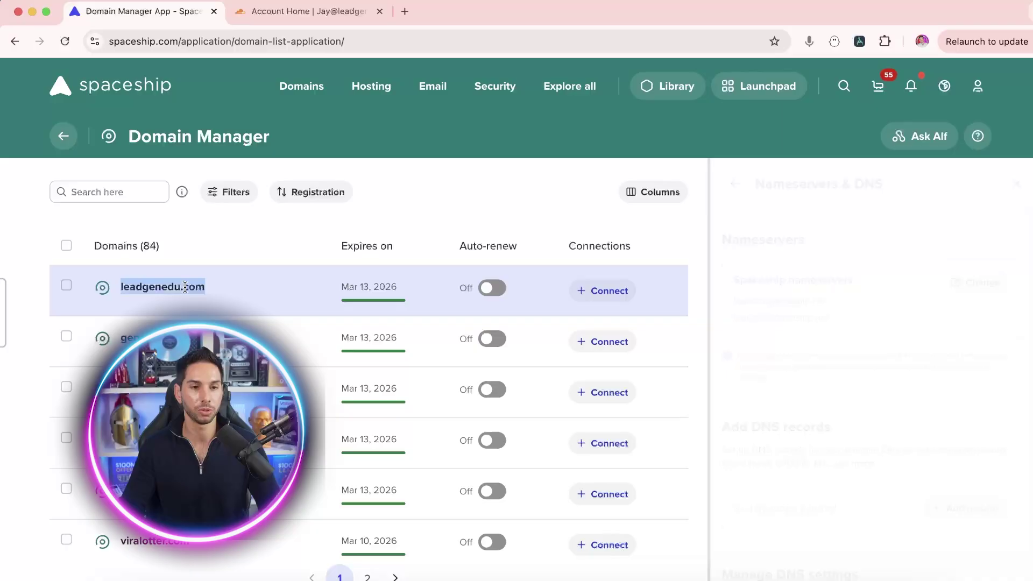
Step: Add leadgenedu.com to Cloudflare as an existing domain and start its DNS scan
left_click(301, 12)
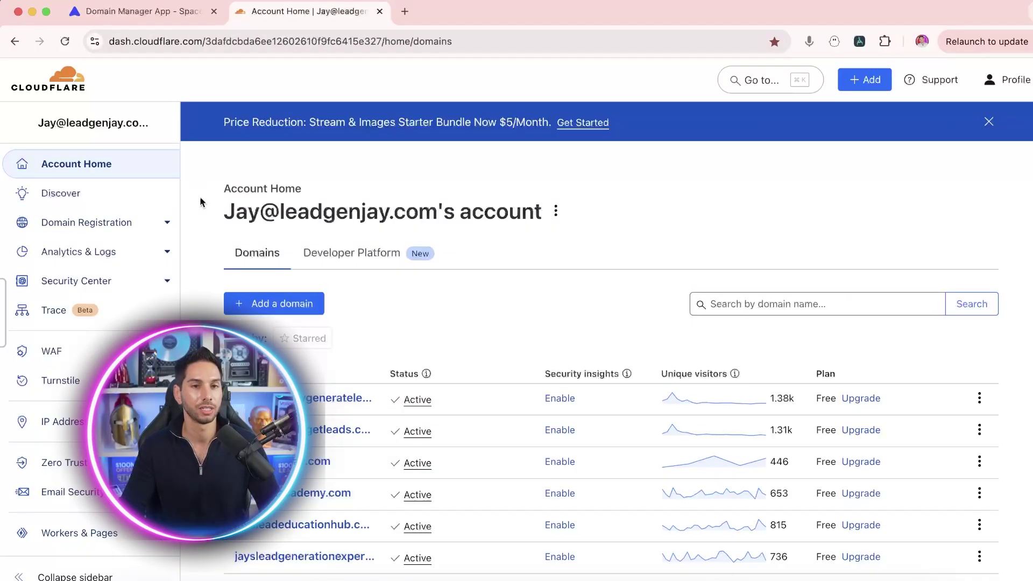
left_click(873, 84)
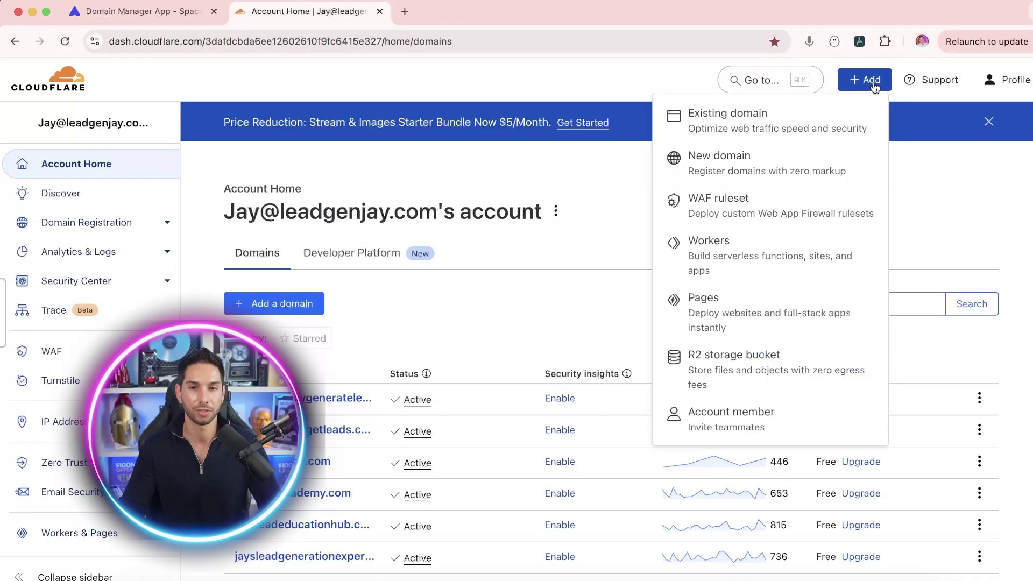
left_click(774, 122)
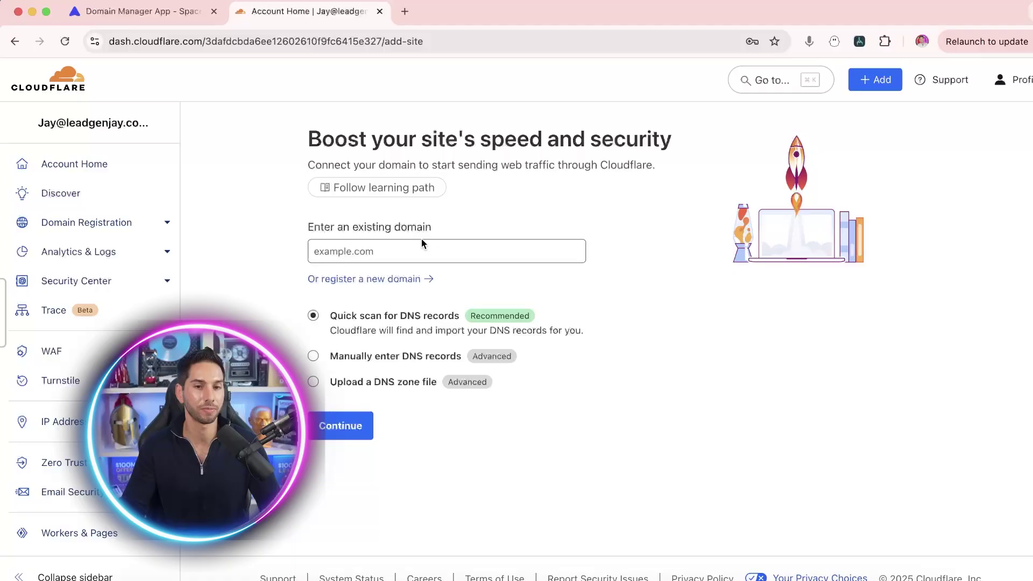
key("cmd+v")
left_click(350, 423)
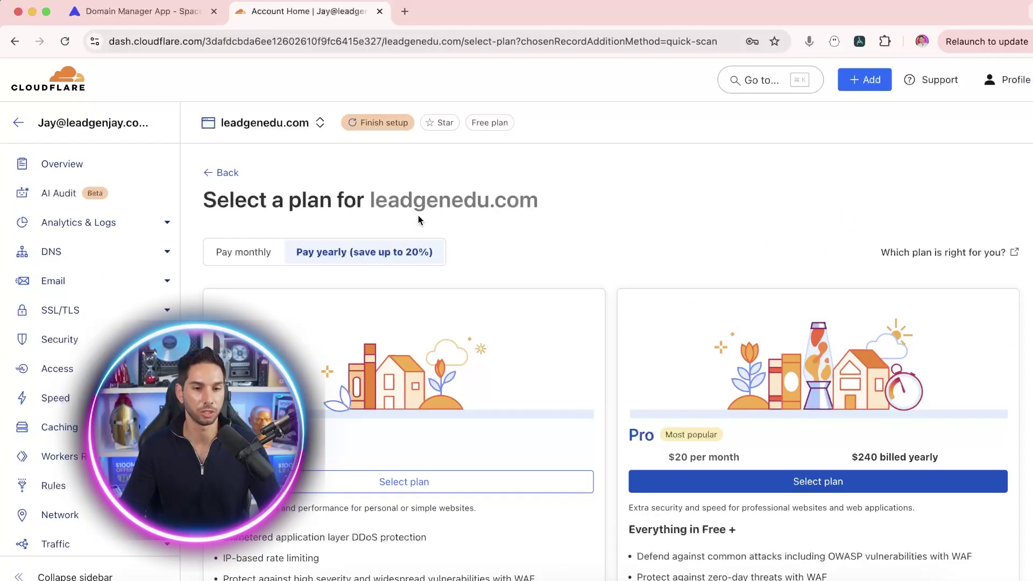
Step: Choose the Free plan and continue to activation without DNS records
left_click(401, 480)
scroll(602, 286, "down", 10)
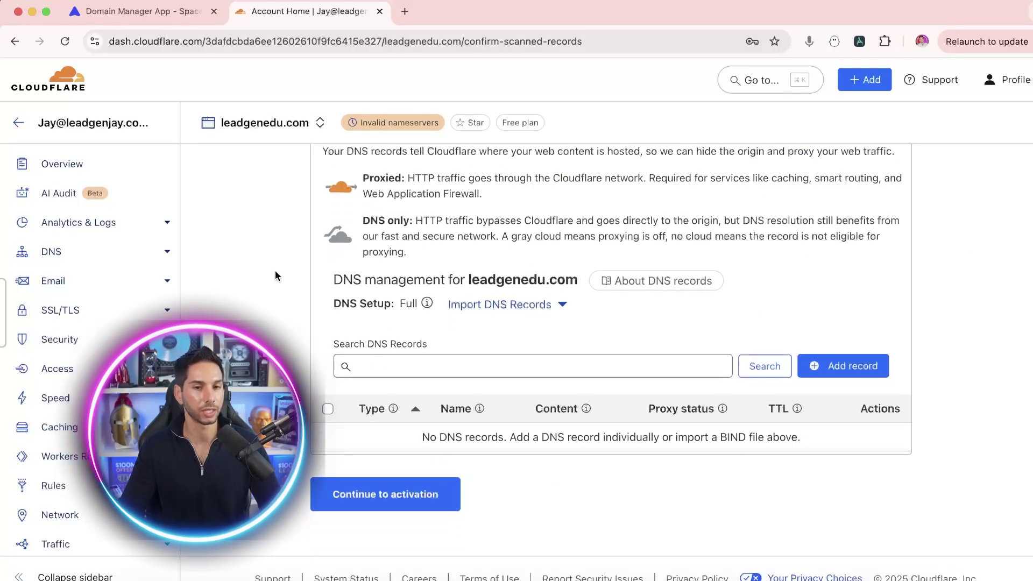
left_click(350, 493)
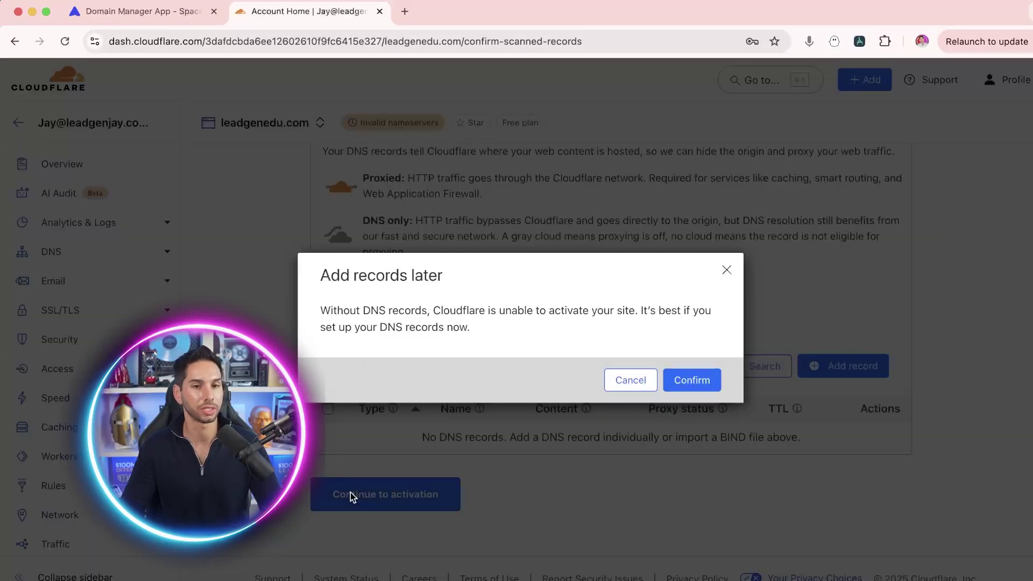
Step: Skip DNS records and set leadgenedu.com's first custom nameserver to aiden.ns.cloudflare.com in Spaceship
left_click(692, 380)
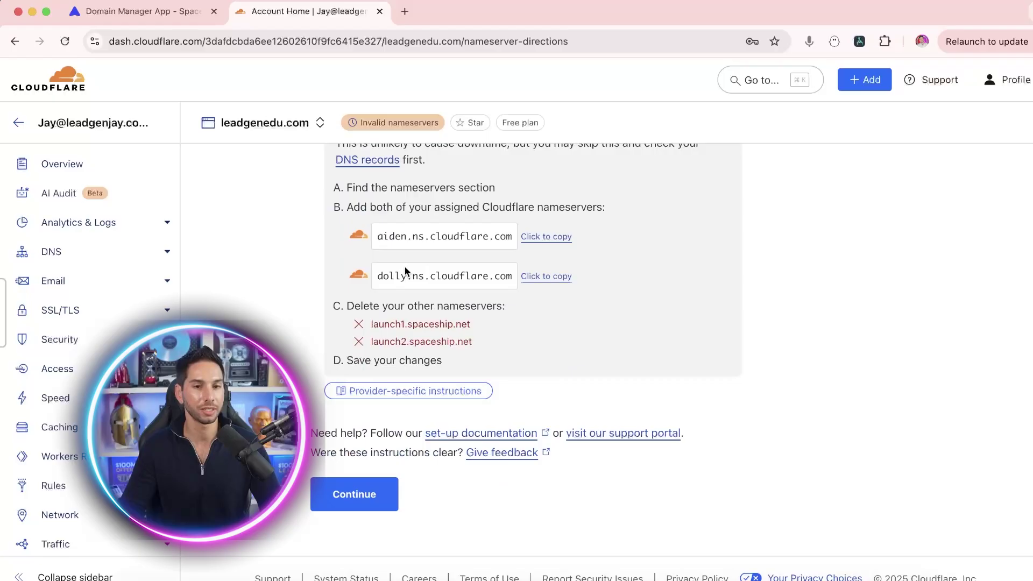
scroll(405, 267, "up", 1)
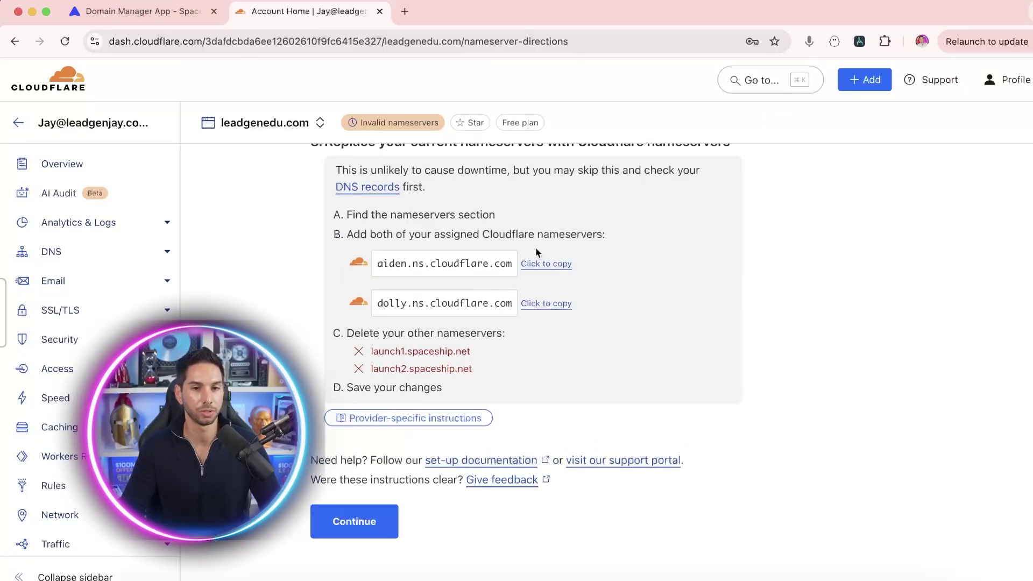
left_click(546, 264)
left_click(140, 11)
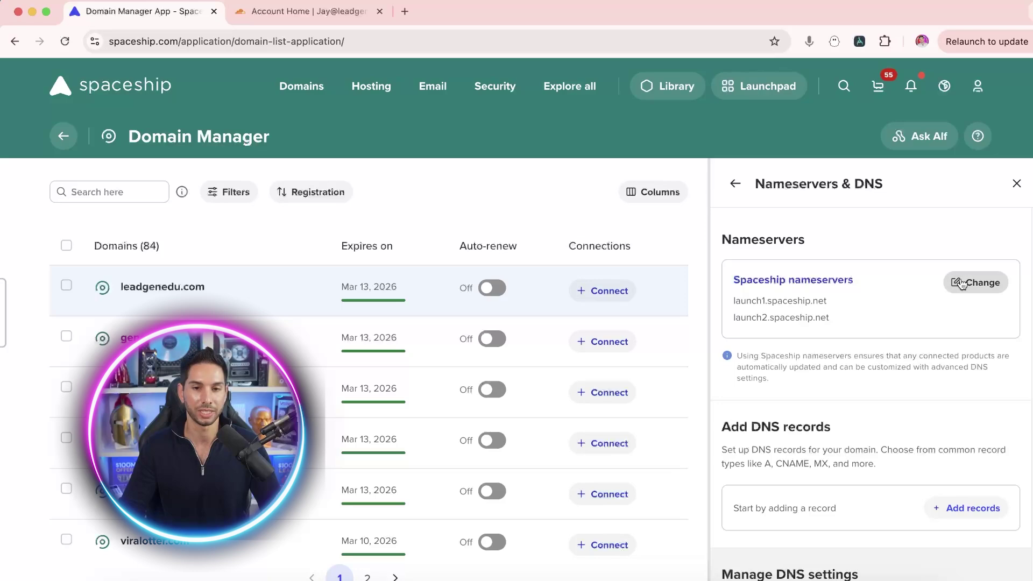
left_click(961, 283)
left_click(585, 279)
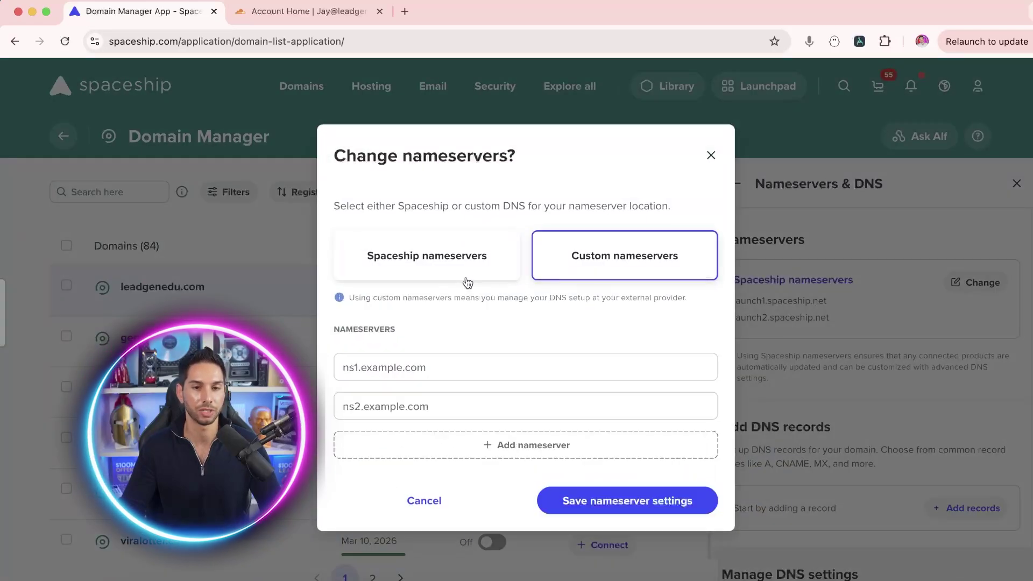
left_click(397, 367)
key("super+v")
Step: Enter dolly.ns.cloudflare.com as the second custom nameserver
left_click(309, 11)
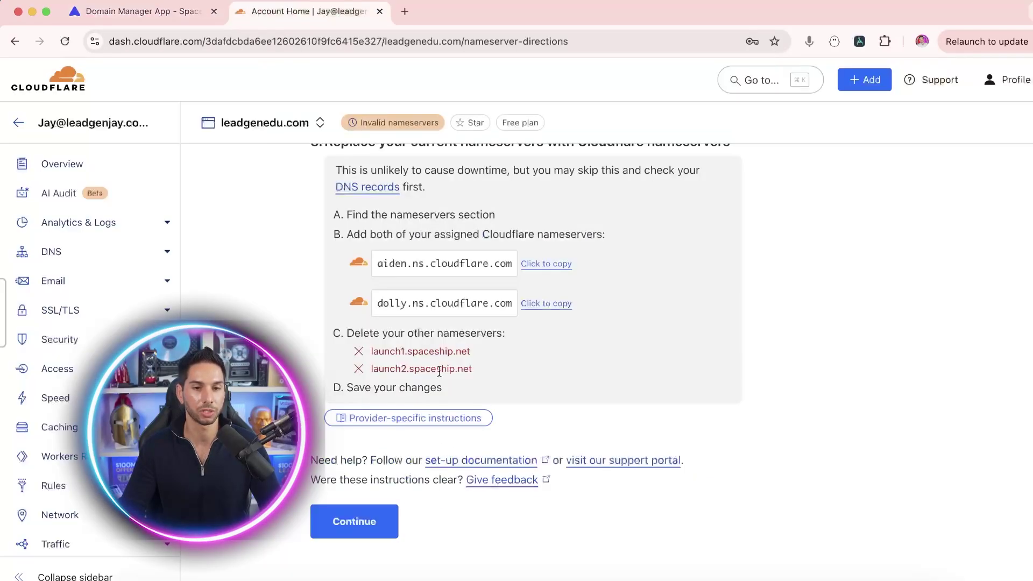
left_click(546, 303)
left_click(140, 11)
key("Tab")
key("super+v")
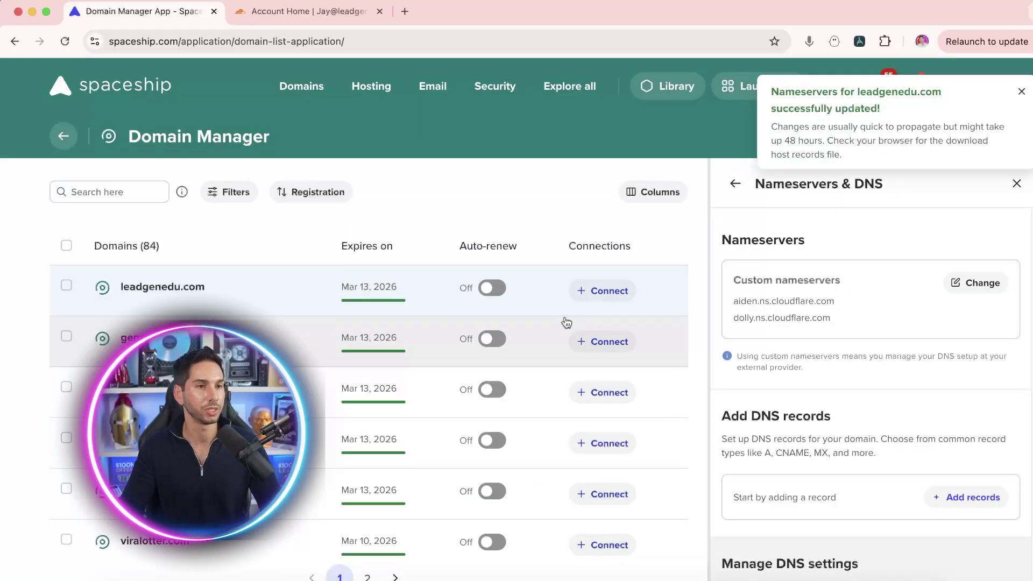
Step: Finish Cloudflare's nameserver directions and review the leadgenedu.com overview still flagged Invalid nameservers
left_click(316, 17)
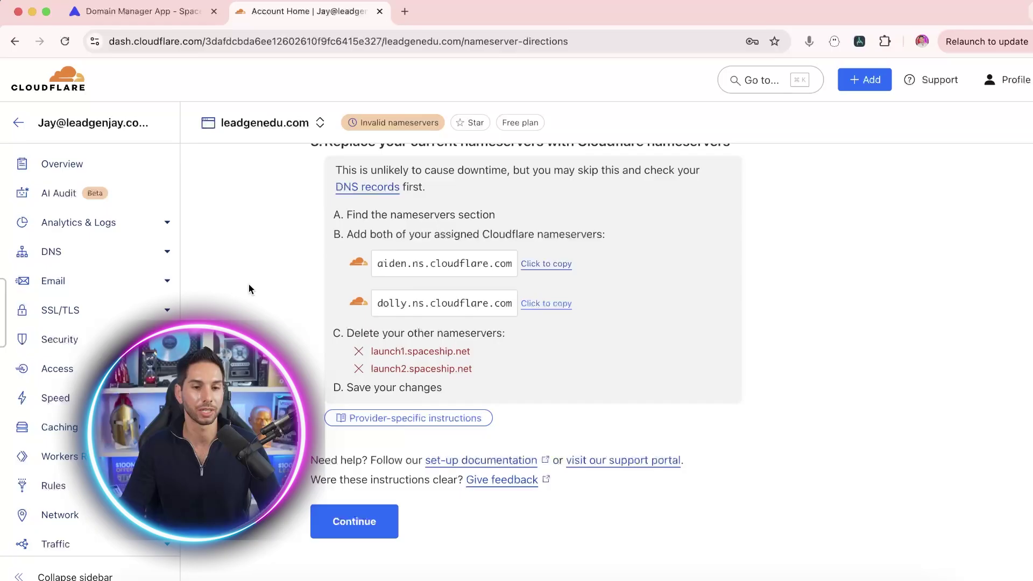
left_click(337, 529)
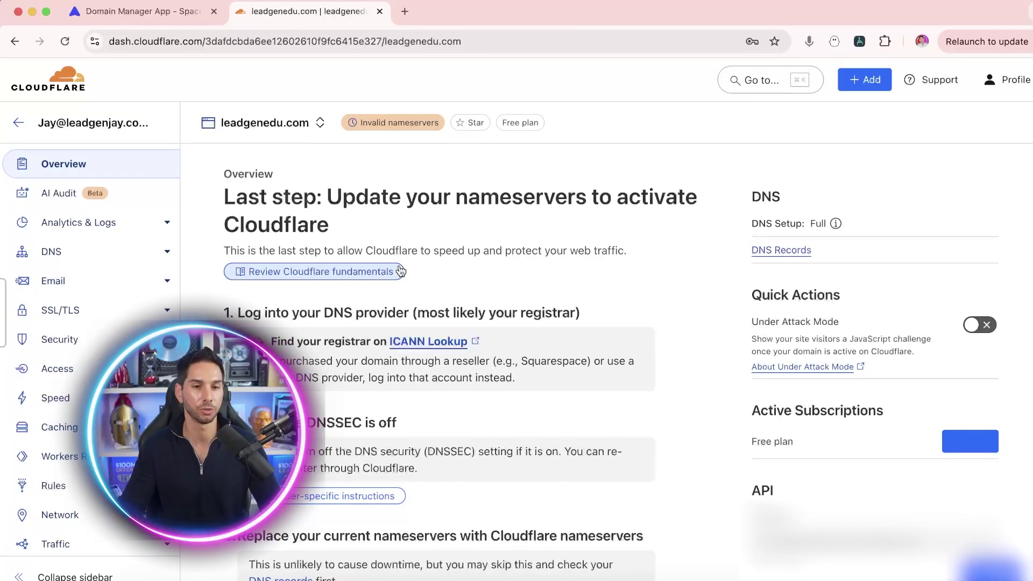
scroll(400, 270, "down", 15)
scroll(401, 270, "up", 4)
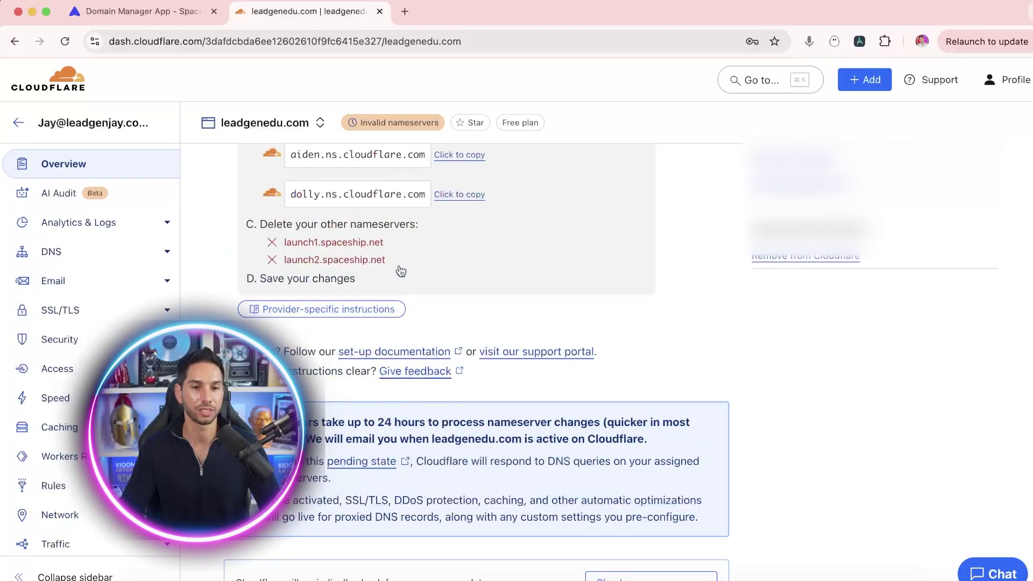
scroll(365, 255, "up", 10)
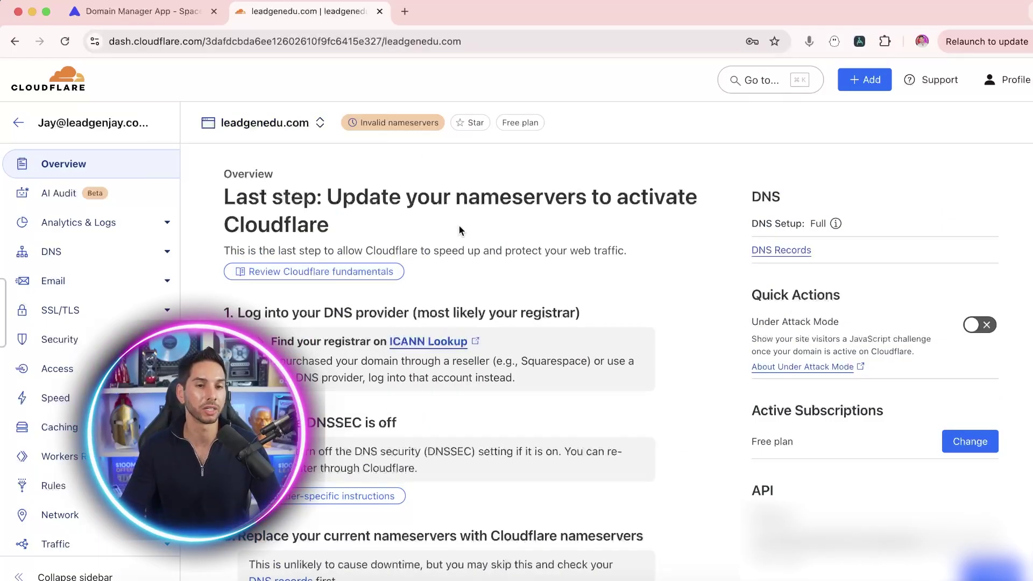
scroll(459, 230, "down", 15)
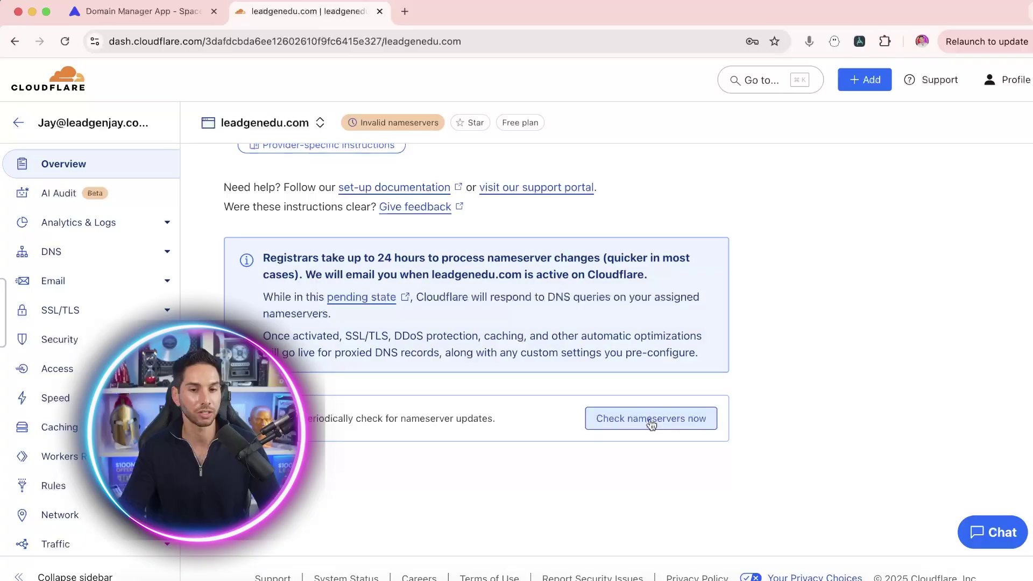